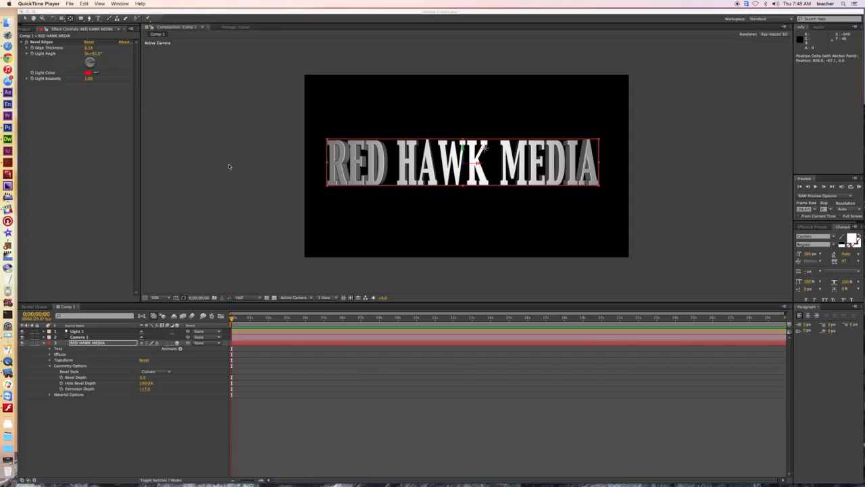
# Step: Switch to After Effects and create a new composition with the HDTV 1080 29.97 preset at 1920 × 1080 px
pyautogui.click(257, 11)
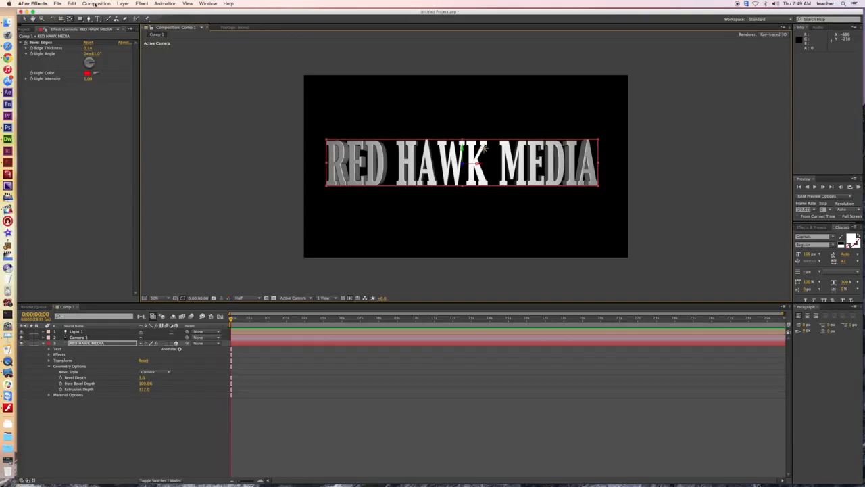
pyautogui.click(95, 4)
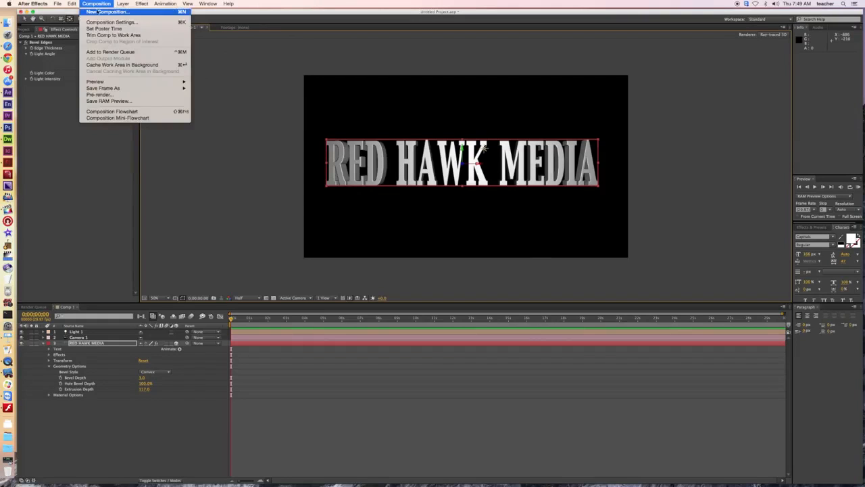
pyautogui.click(105, 11)
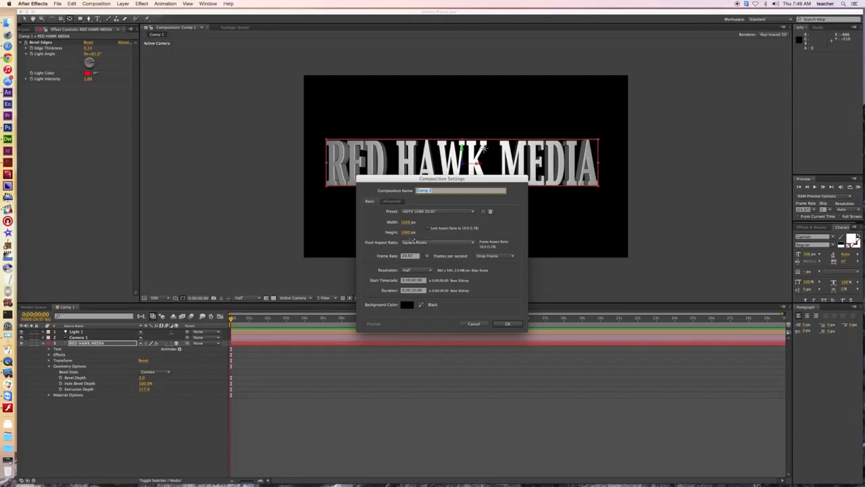
pyautogui.click(507, 324)
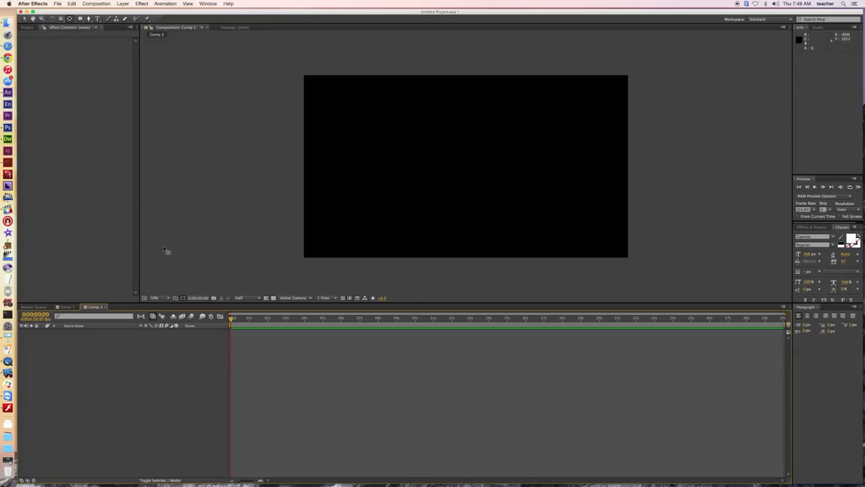
# Step: Prepare the Type tool with a bright red fill colour and a font size of 211 px
pyautogui.click(99, 19)
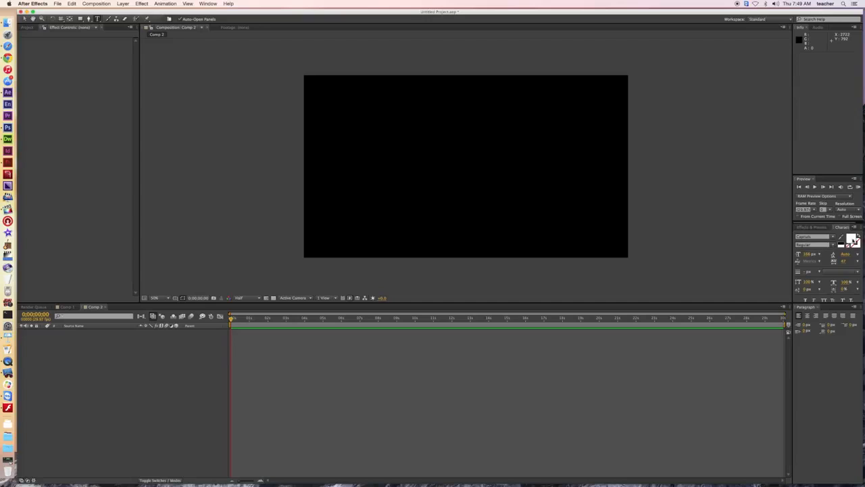
pyautogui.click(852, 239)
pyautogui.moveTo(427, 223); pyautogui.dragTo(458, 206)
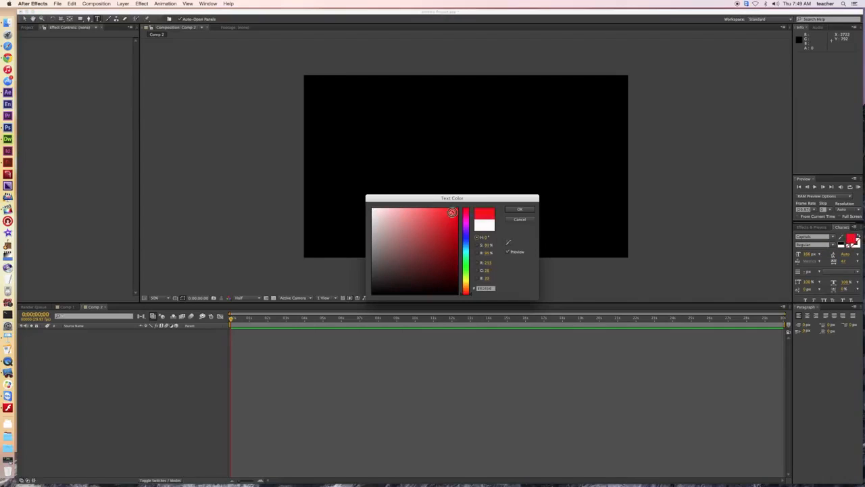
pyautogui.click(519, 210)
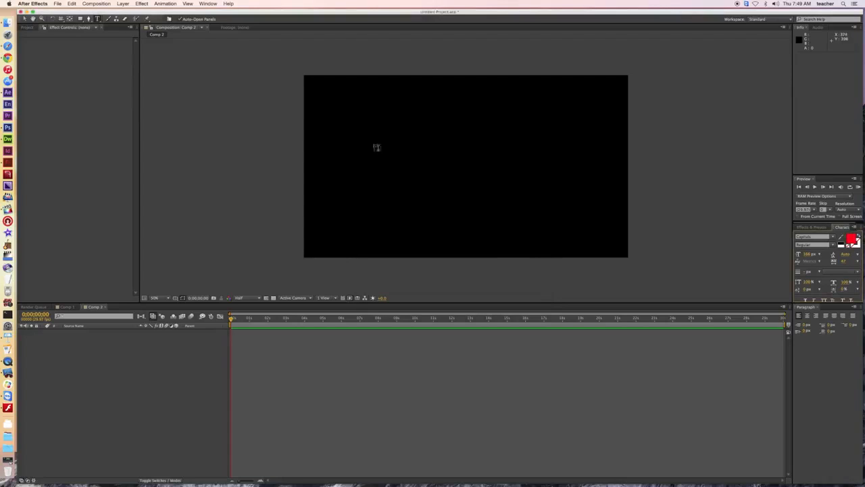
pyautogui.click(807, 256)
# Step: Add a text layer reading RED HAWK MEDIA in the upper part of the composition
pyautogui.click(347, 139)
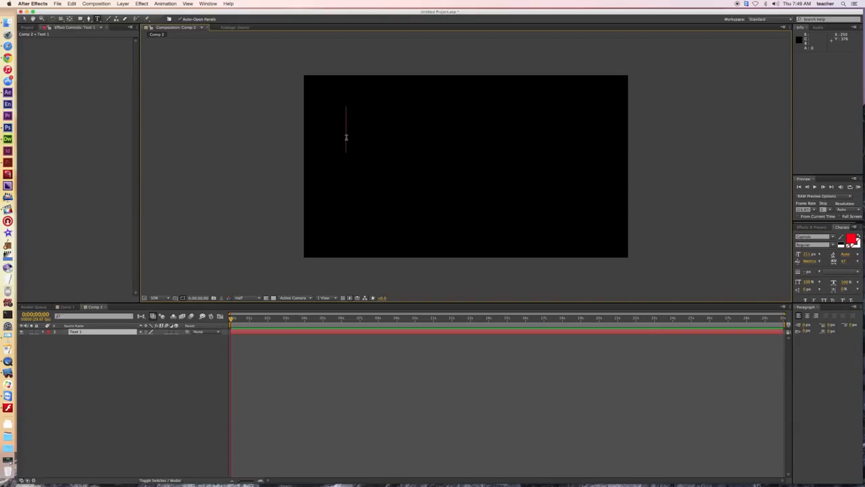
pyautogui.write('Re')
pyautogui.press('BackSpace')
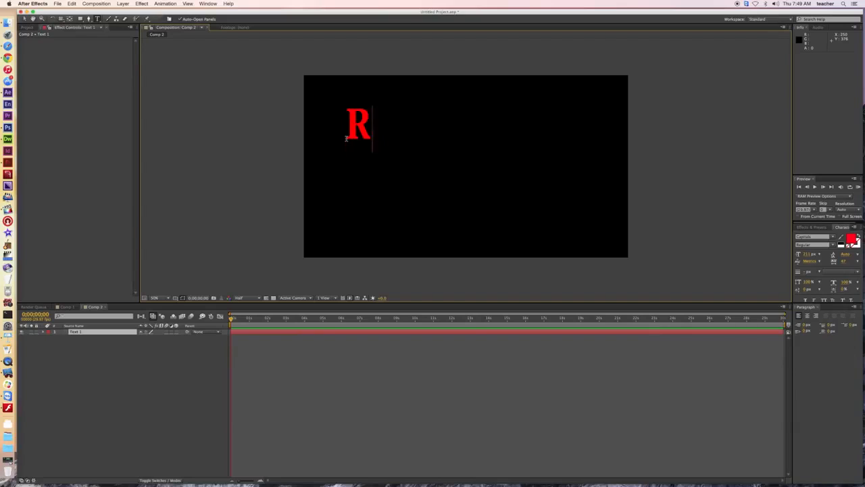
pyautogui.write('ED H')
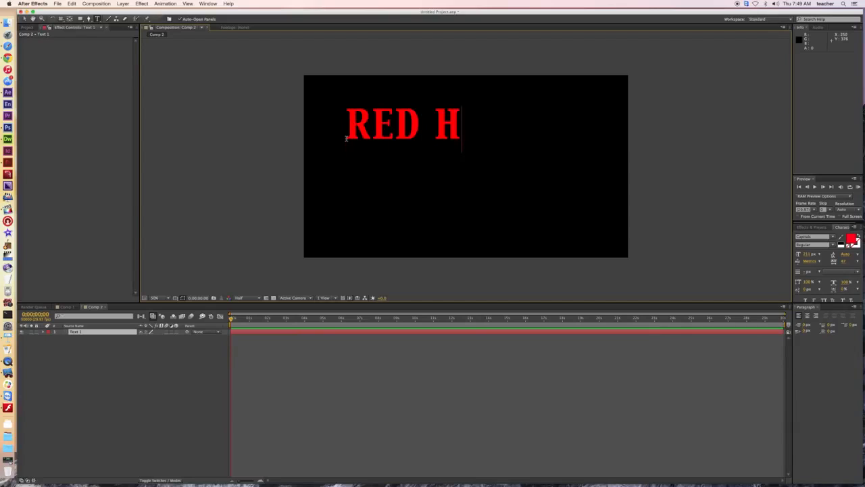
pyautogui.write('AWK ME')
pyautogui.write('D')
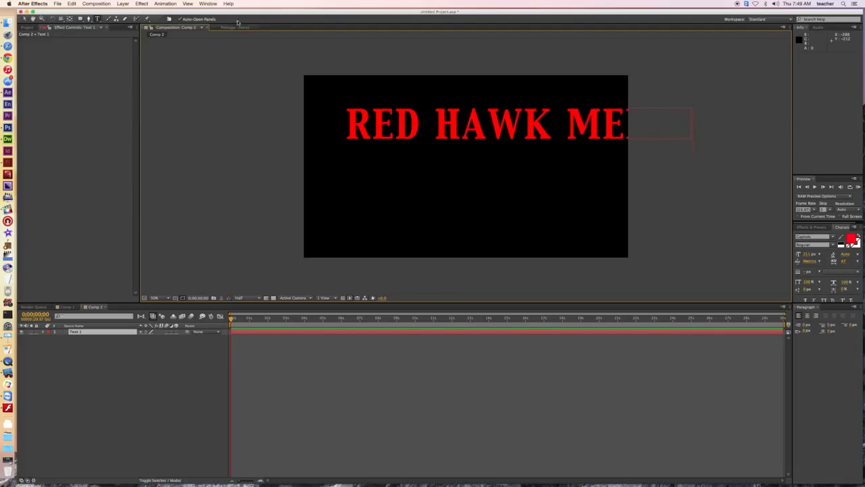
pyautogui.click(25, 19)
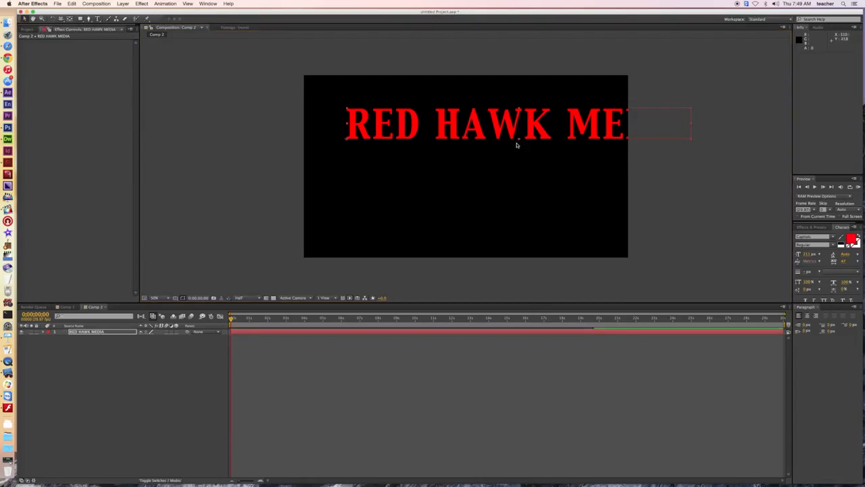
# Step: Set the title's font size to 151 px and tracking to 154, and centre it in the frame
pyautogui.moveTo(489, 121); pyautogui.dragTo(448, 155)
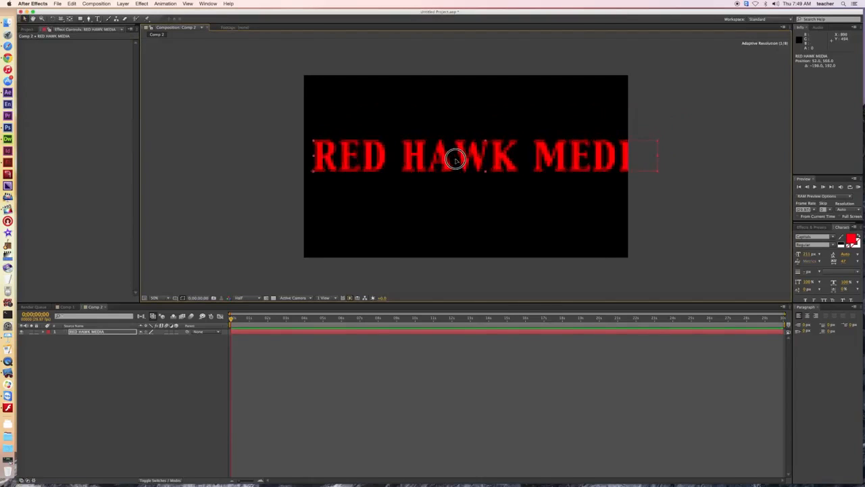
pyautogui.moveTo(806, 257); pyautogui.dragTo(788, 256)
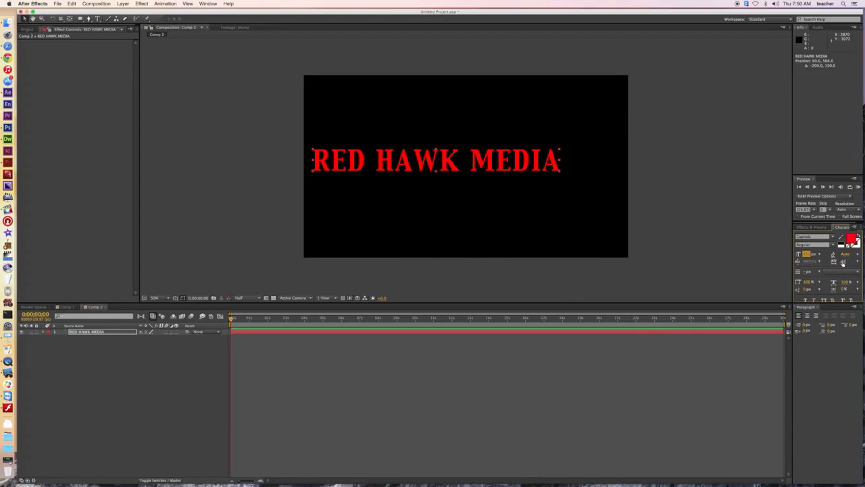
pyautogui.moveTo(842, 262); pyautogui.dragTo(861, 261)
pyautogui.moveTo(428, 167); pyautogui.dragTo(439, 169)
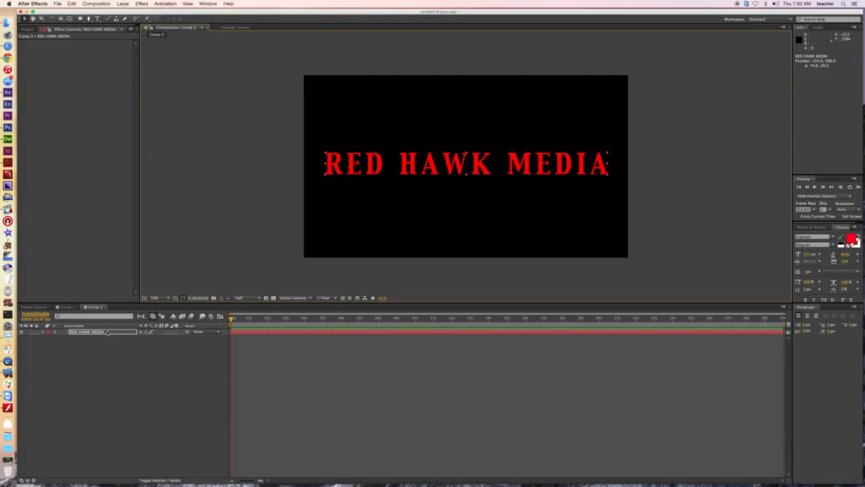
# Step: Make the RED HAWK MEDIA layer 3D and move its anchor point to the centre of the text
pyautogui.click(177, 332)
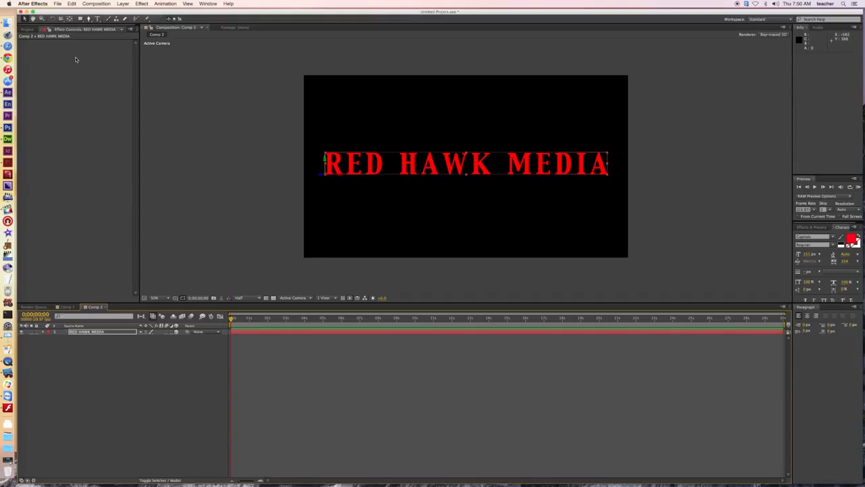
pyautogui.click(70, 20)
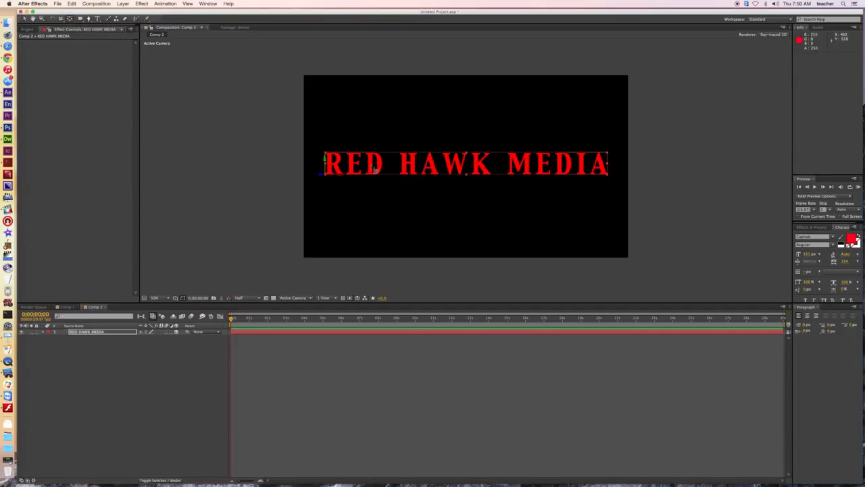
pyautogui.moveTo(325, 175); pyautogui.dragTo(466, 166)
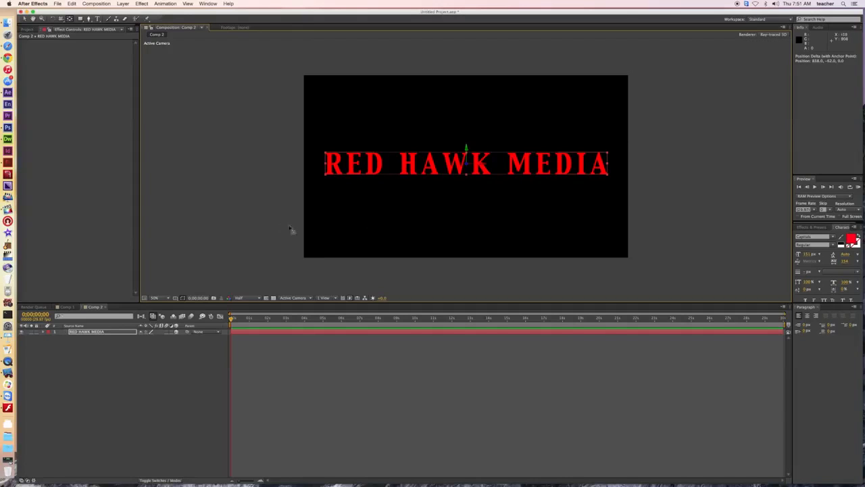
# Step: Add a new two-node camera layer with the 50mm preset
pyautogui.click(122, 5)
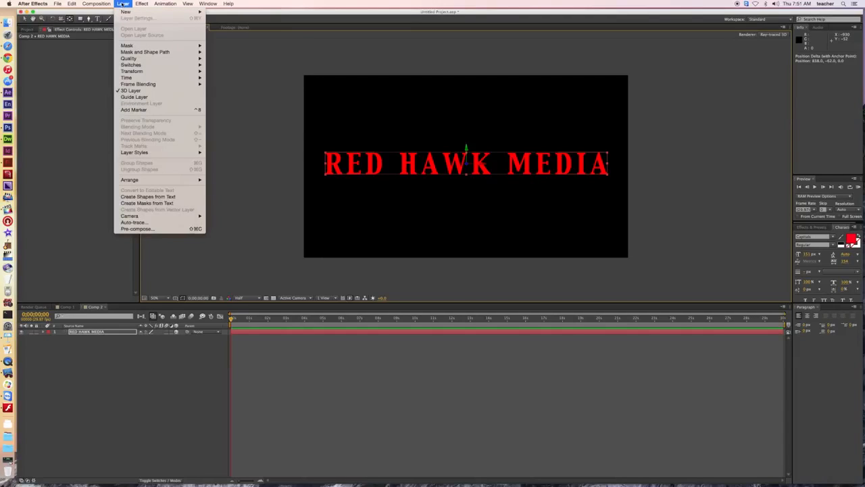
pyautogui.moveTo(126, 14)
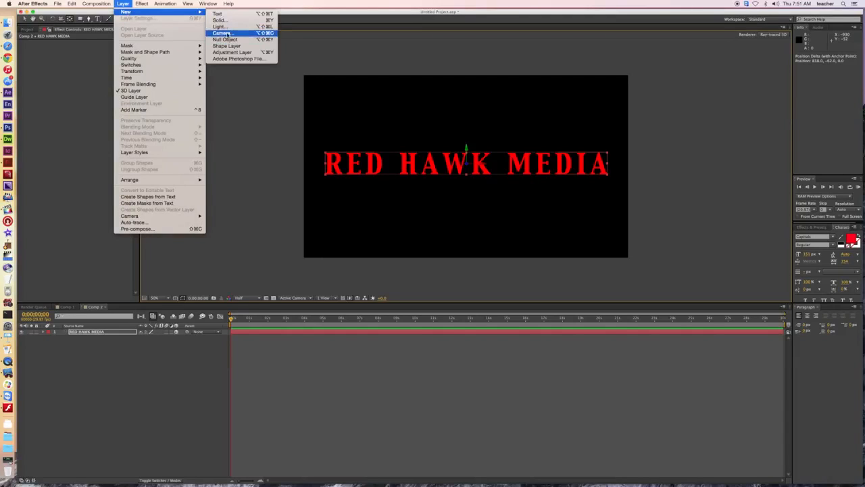
pyautogui.click(227, 34)
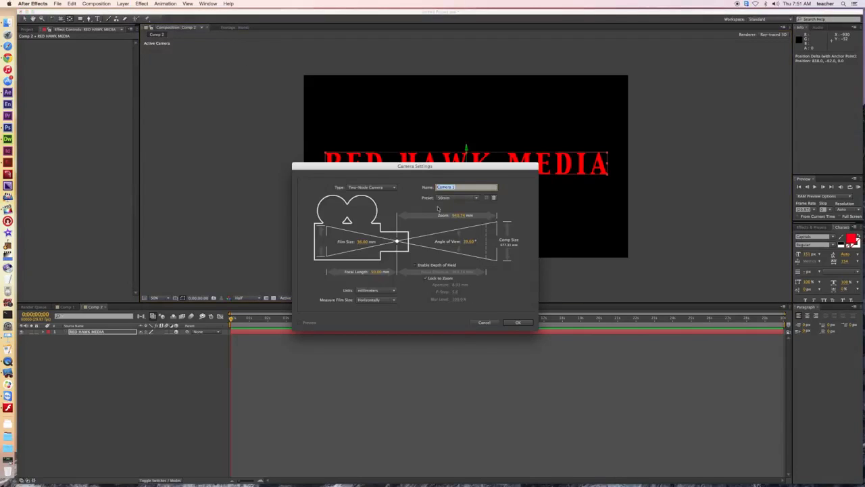
pyautogui.click(518, 323)
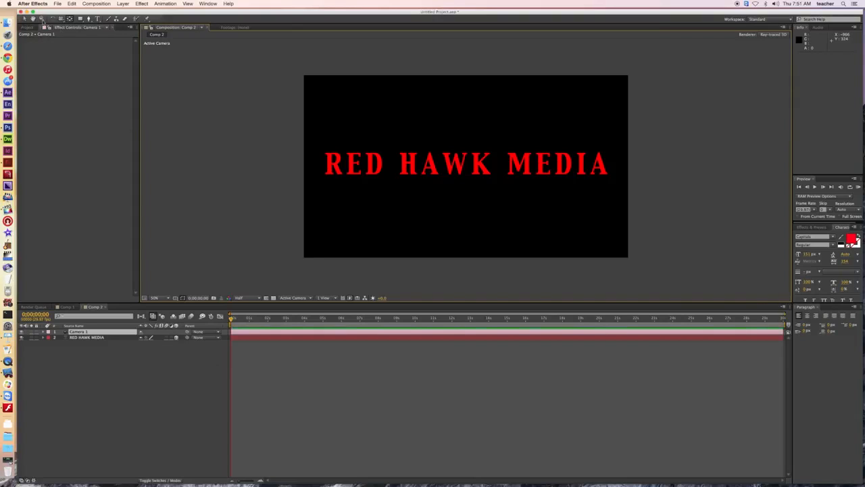
# Step: Orbit the camera to view the flat text from the side and return to the front view
pyautogui.click(63, 21)
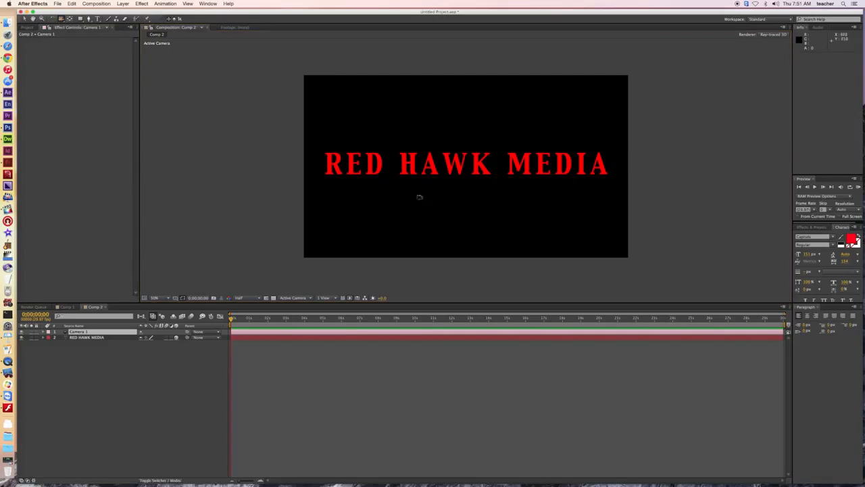
pyautogui.moveTo(412, 172); pyautogui.dragTo(474, 175)
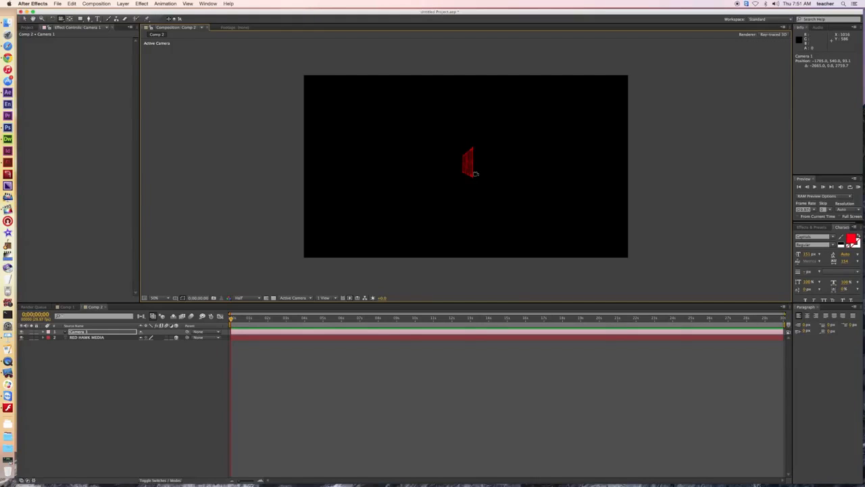
pyautogui.moveTo(475, 172); pyautogui.dragTo(411, 172)
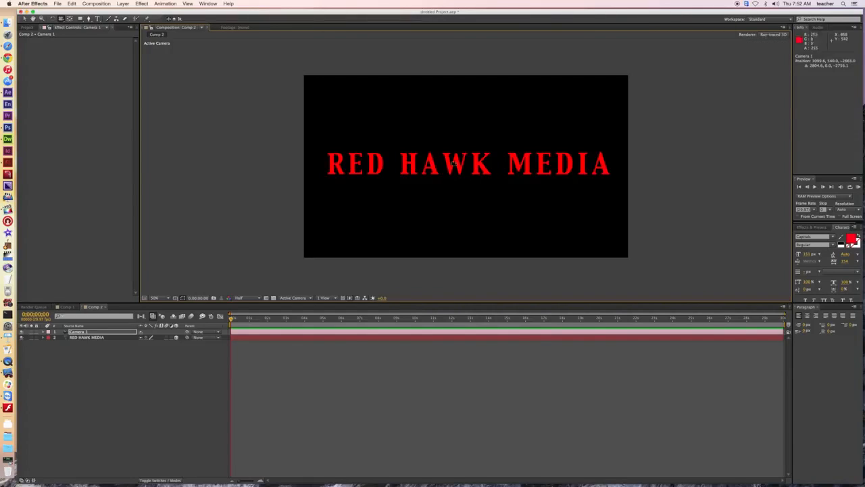
# Step: Switch the composition's renderer to Classic 3D and back to Ray-traced 3D, then apply the settings
pyautogui.click(783, 34)
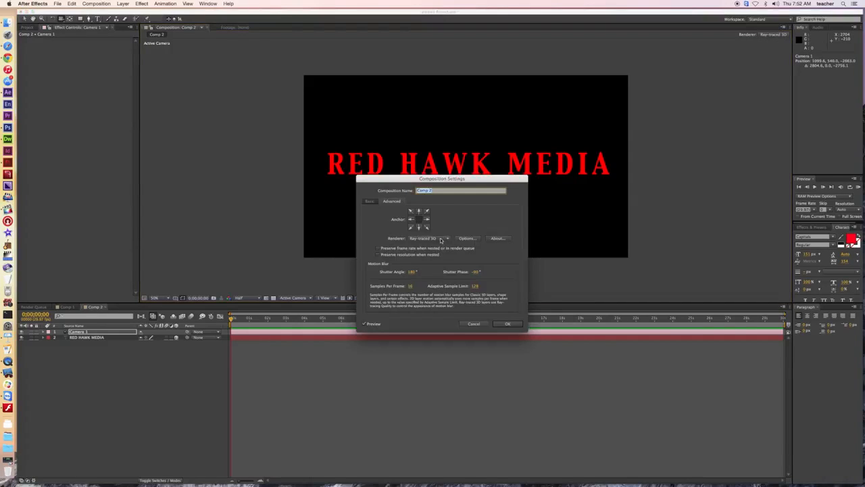
pyautogui.click(441, 240)
pyautogui.click(453, 250)
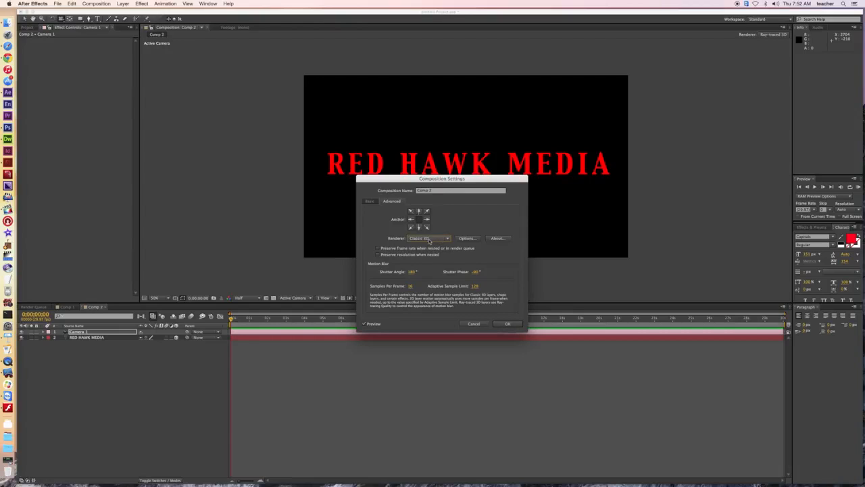
pyautogui.click(432, 240)
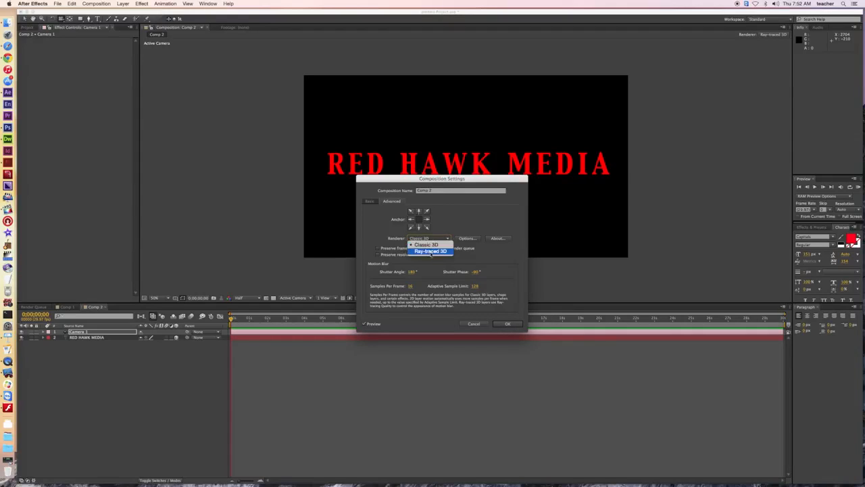
pyautogui.click(432, 251)
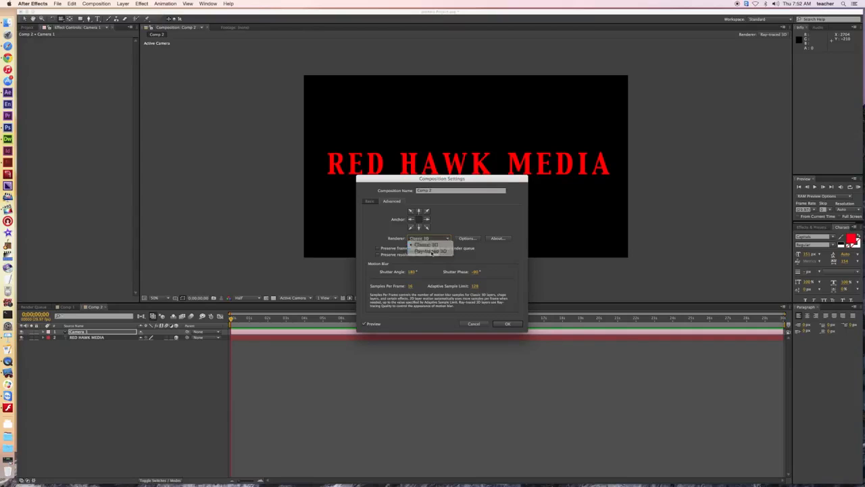
pyautogui.click(508, 324)
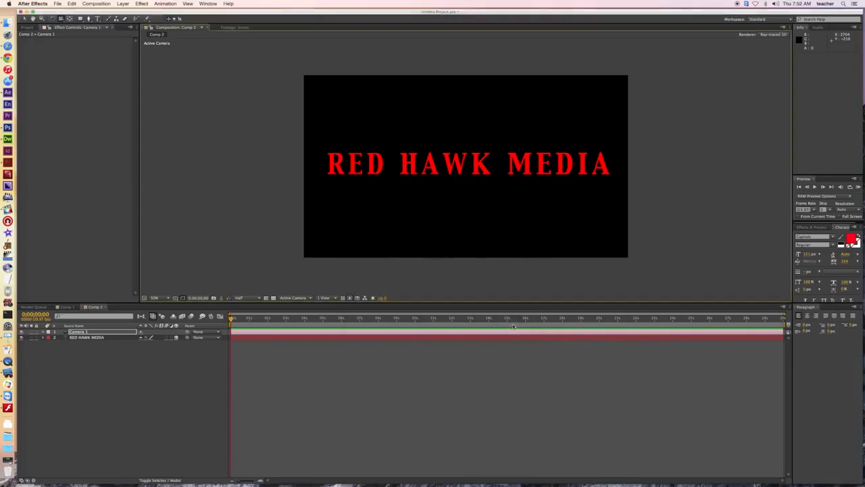
# Step: Set the RED HAWK MEDIA layer's extrusion depth to 63 and orbit the camera to show the sides of the letters
pyautogui.click(86, 337)
pyautogui.click(44, 338)
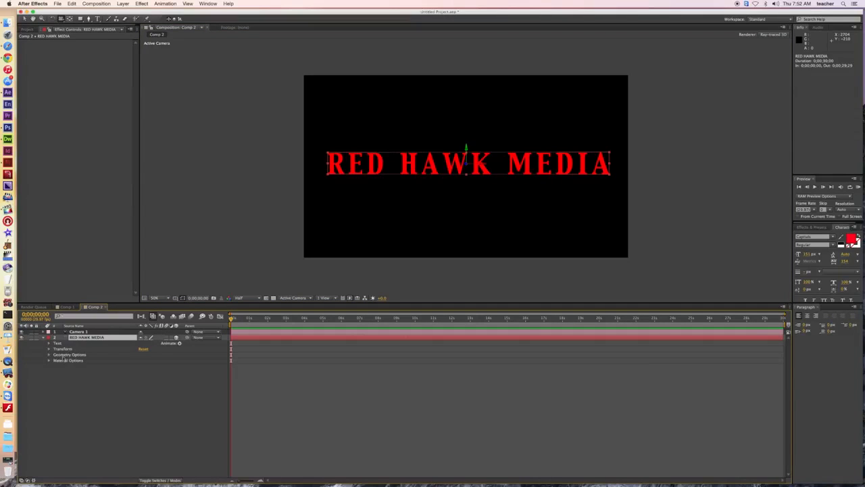
pyautogui.click(49, 355)
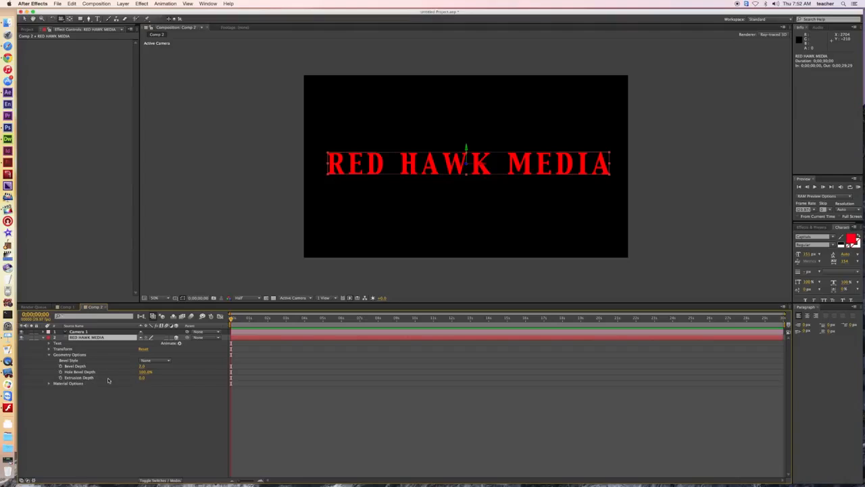
pyautogui.moveTo(141, 380); pyautogui.dragTo(162, 379)
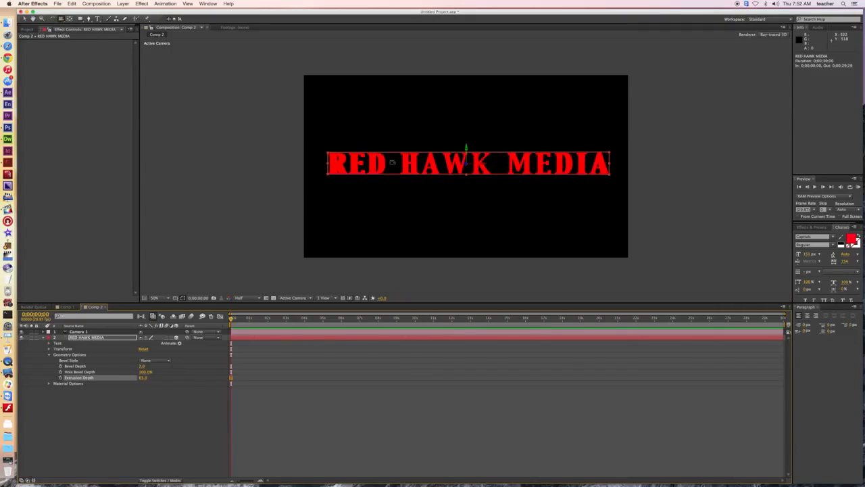
pyautogui.moveTo(394, 162); pyautogui.dragTo(430, 171)
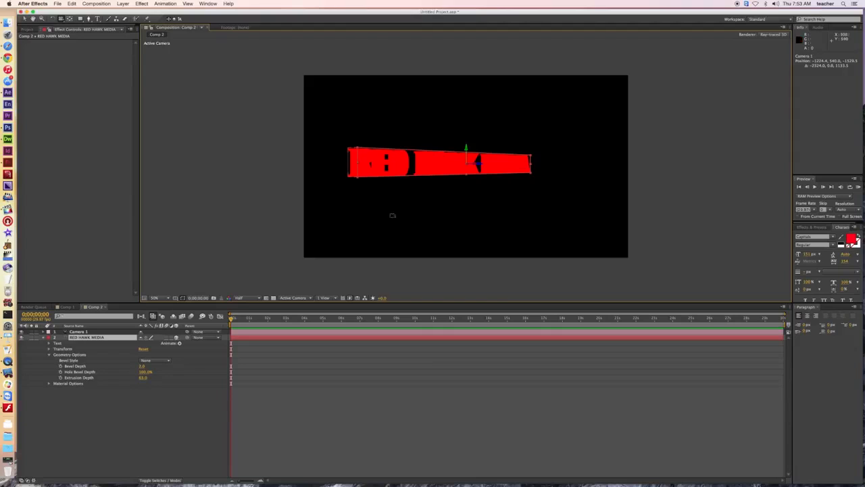
pyautogui.click(44, 338)
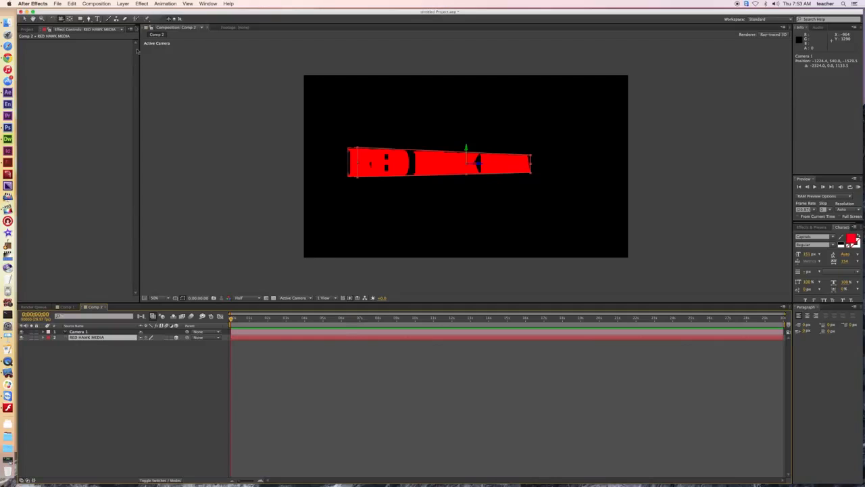
# Step: Add a white point light layer with 100% intensity and no falloff, toggling its Casts Shadows option
pyautogui.click(124, 6)
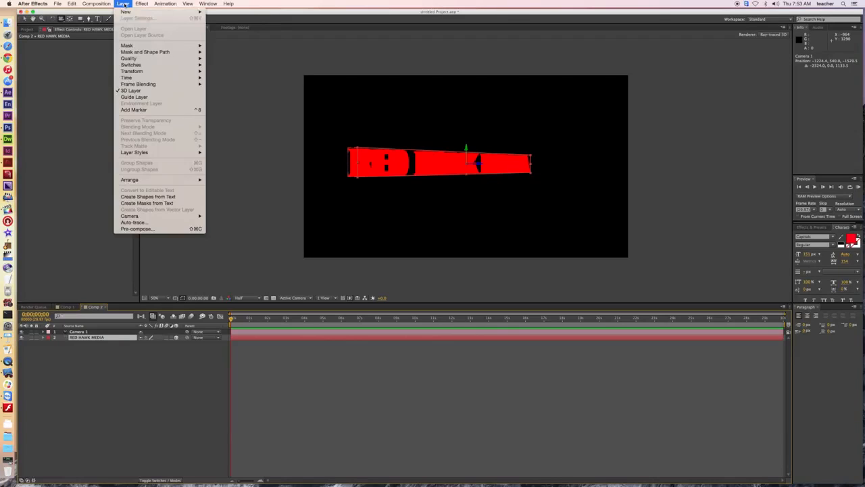
pyautogui.moveTo(127, 14)
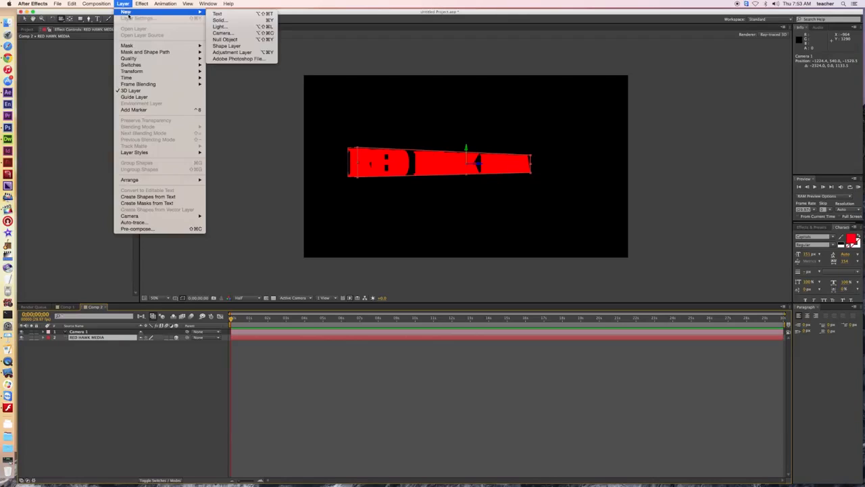
pyautogui.click(220, 27)
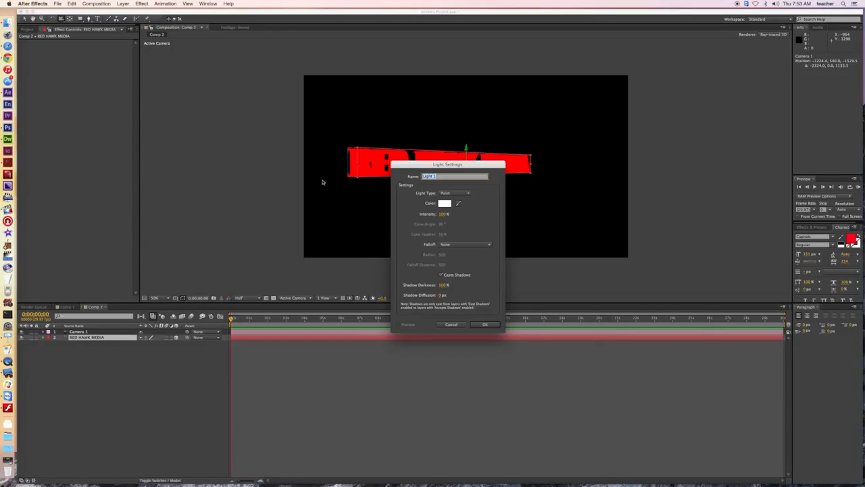
pyautogui.click(441, 274)
pyautogui.click(487, 325)
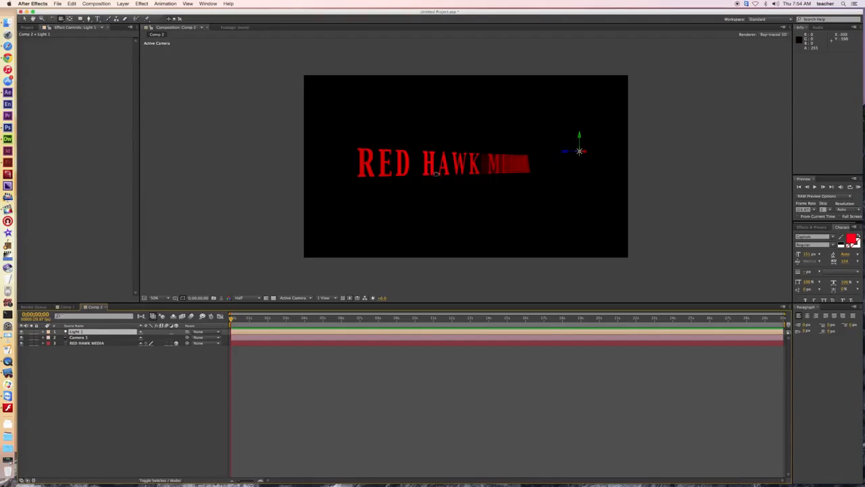
# Step: Orbit the camera further to the side, and move the light along X towards the start of the text and down to about Y 652
pyautogui.moveTo(422, 168); pyautogui.dragTo(433, 169)
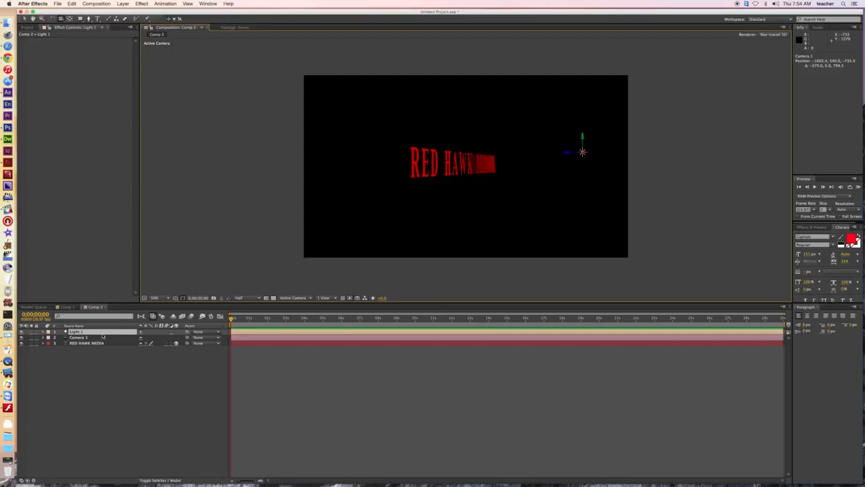
pyautogui.click(25, 19)
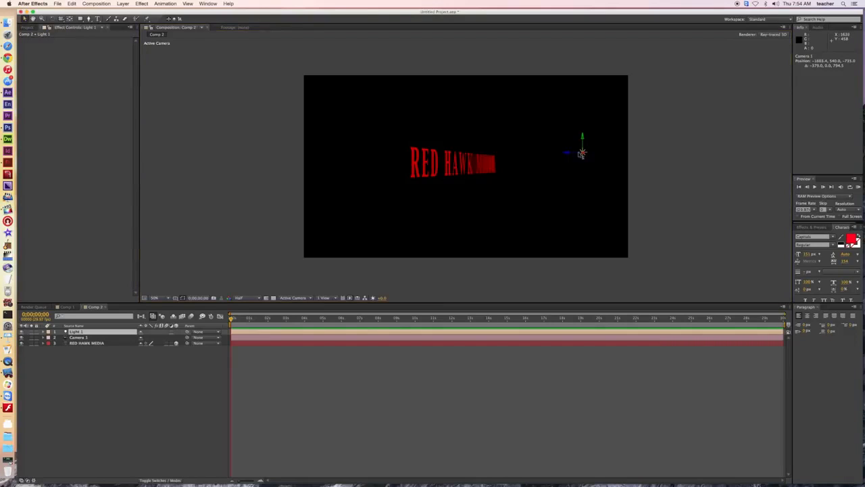
pyautogui.moveTo(584, 154); pyautogui.dragTo(475, 163)
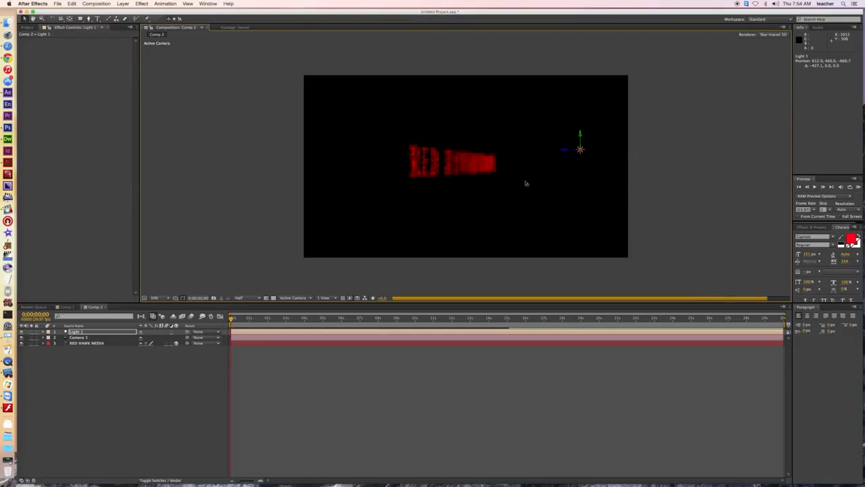
pyautogui.moveTo(580, 150); pyautogui.dragTo(582, 151)
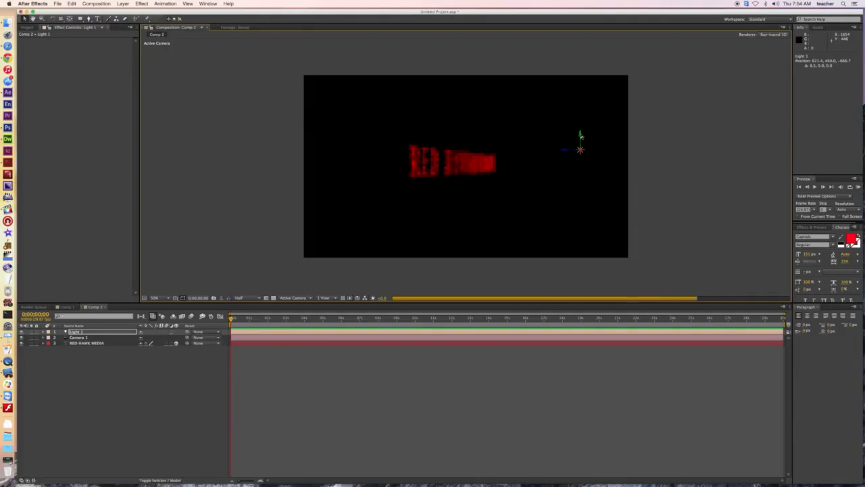
pyautogui.moveTo(580, 137); pyautogui.dragTo(580, 167)
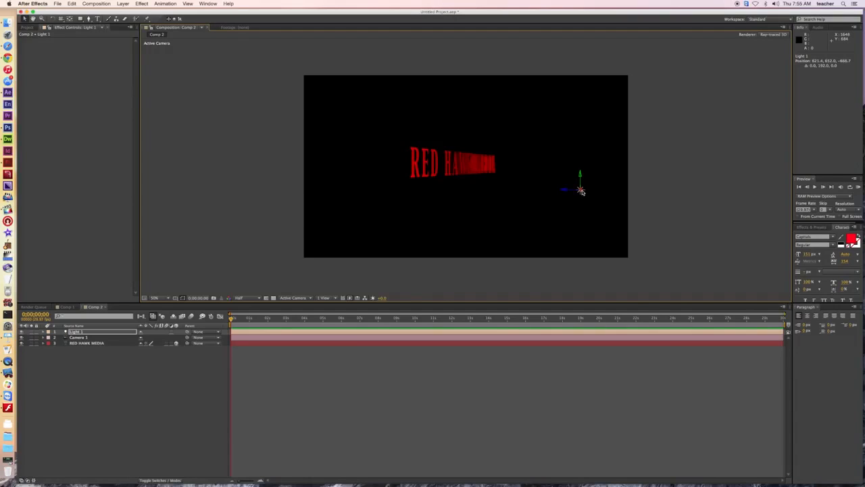
pyautogui.moveTo(581, 191); pyautogui.dragTo(406, 180)
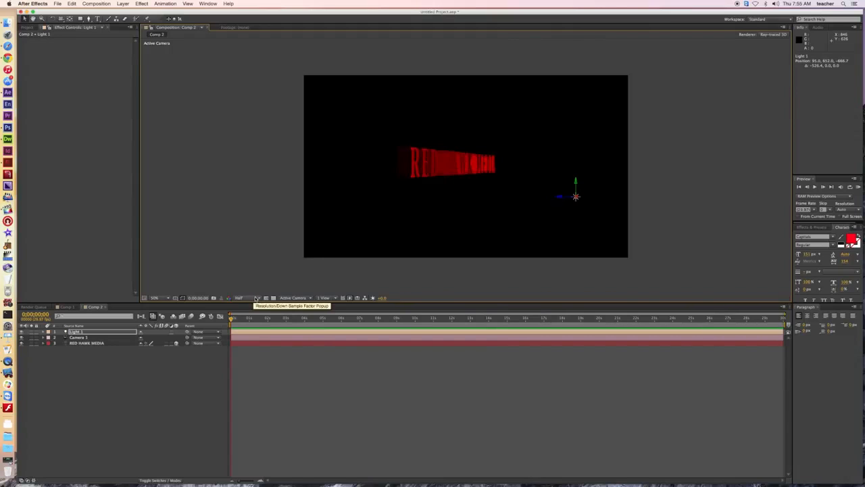
# Step: Lower the preview resolution to Third and move the light along its Z axis to about -733
pyautogui.click(257, 299)
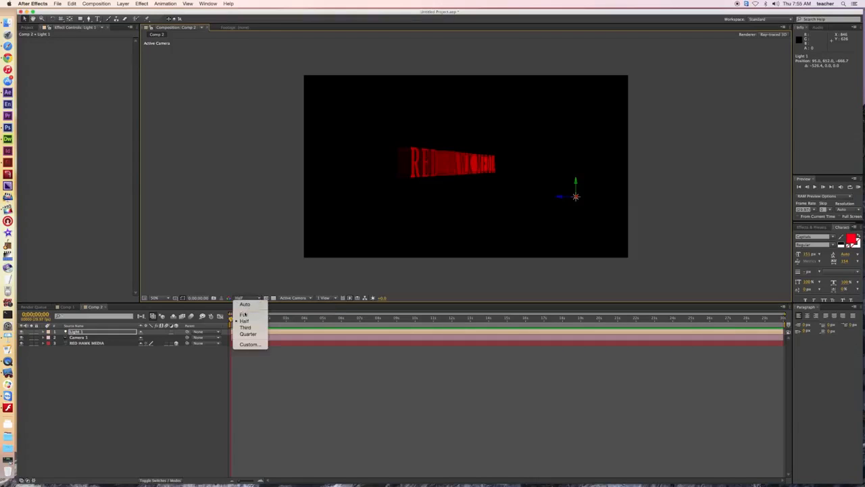
pyautogui.click(246, 327)
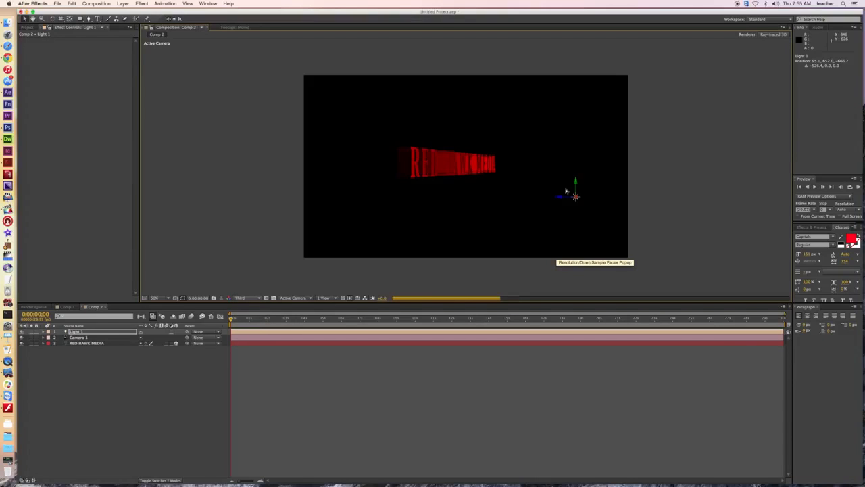
pyautogui.moveTo(567, 198); pyautogui.dragTo(491, 196)
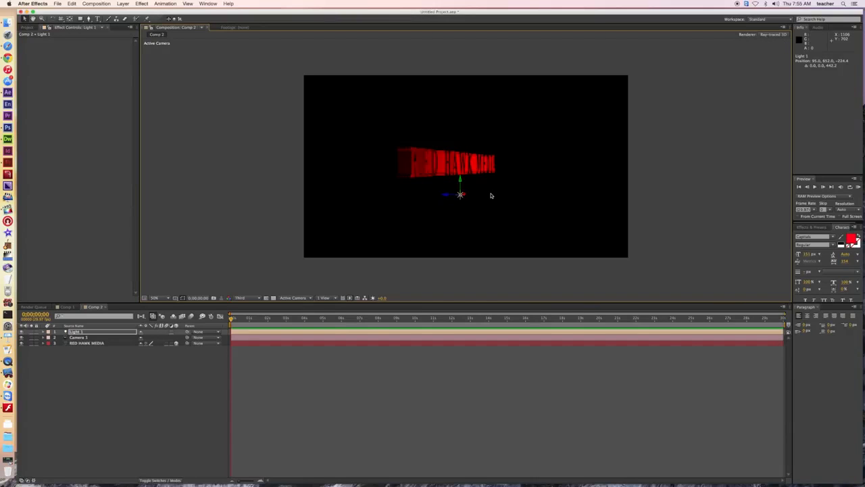
pyautogui.moveTo(446, 195); pyautogui.dragTo(531, 196)
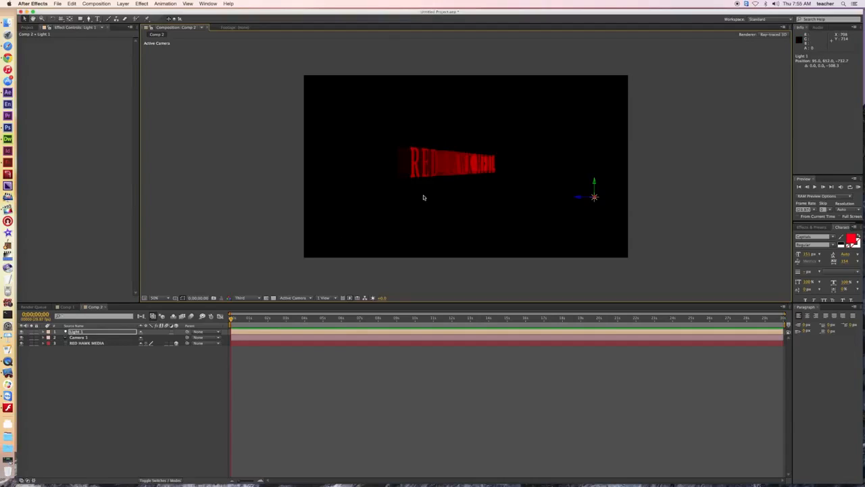
# Step: Orbit Camera 1 back to a nearly frontal view of the RED HAWK MEDIA text
pyautogui.click(86, 343)
pyautogui.click(86, 338)
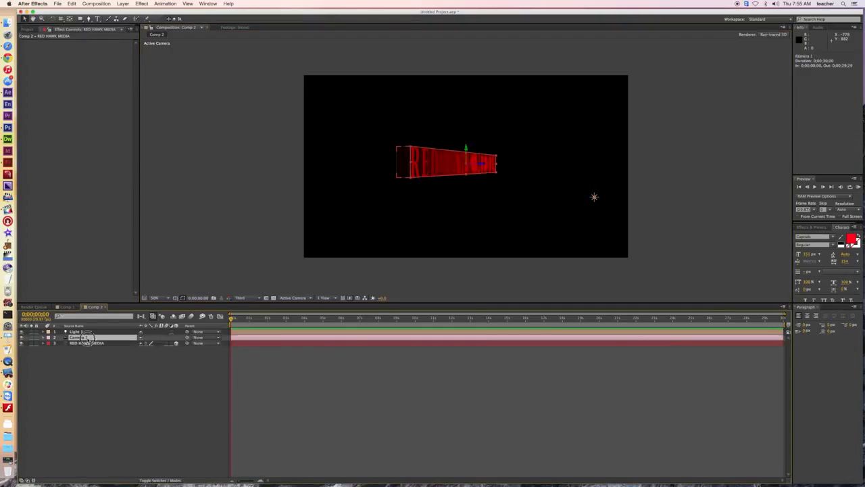
pyautogui.click(61, 19)
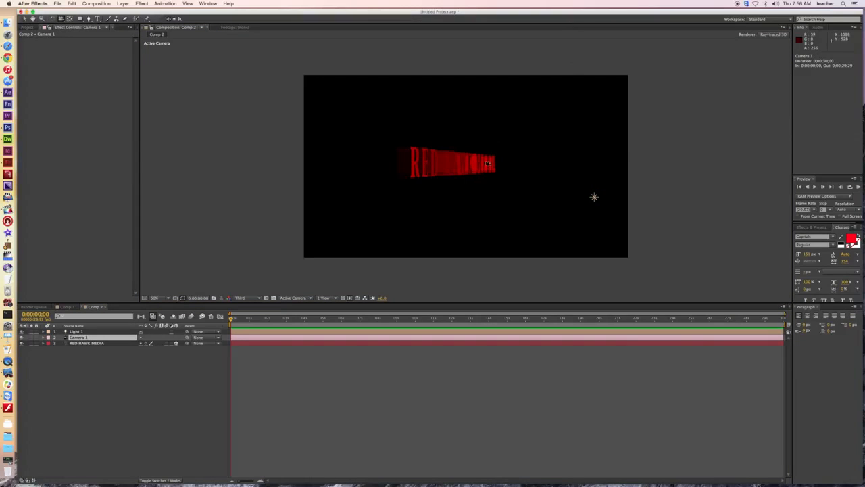
pyautogui.moveTo(490, 163); pyautogui.dragTo(458, 164)
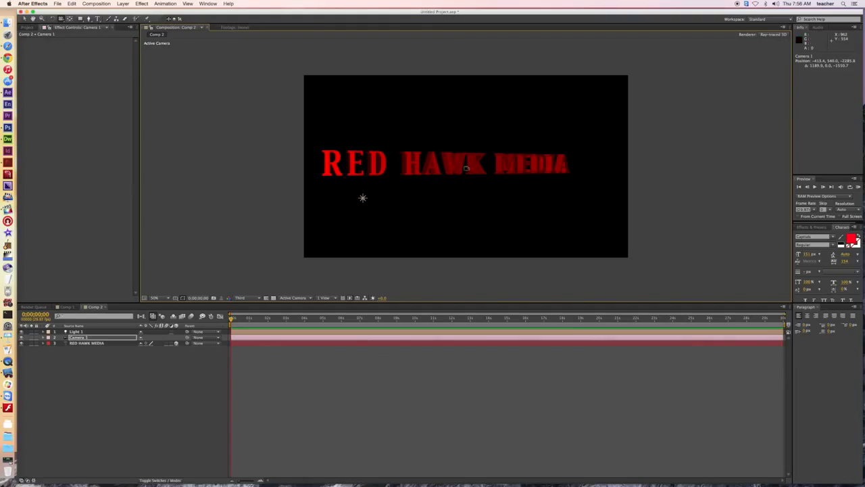
# Step: Apply the Bevel Edges perspective effect to the RED HAWK MEDIA layer
pyautogui.click(89, 343)
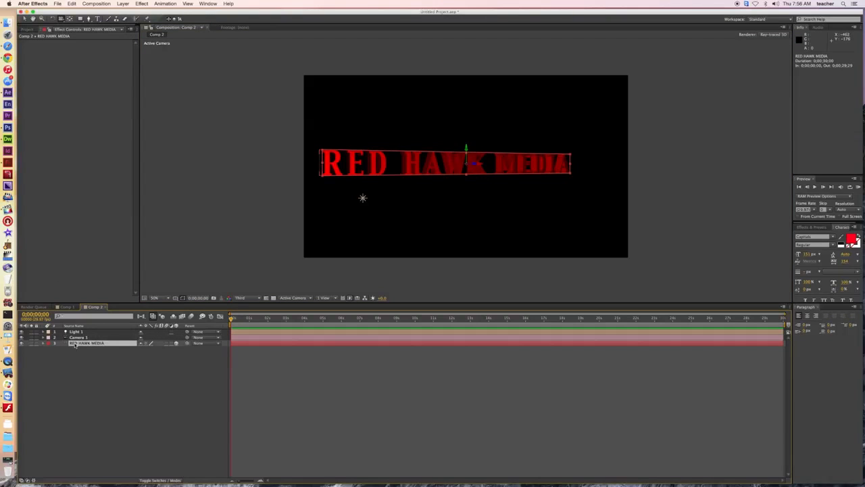
pyautogui.click(142, 3)
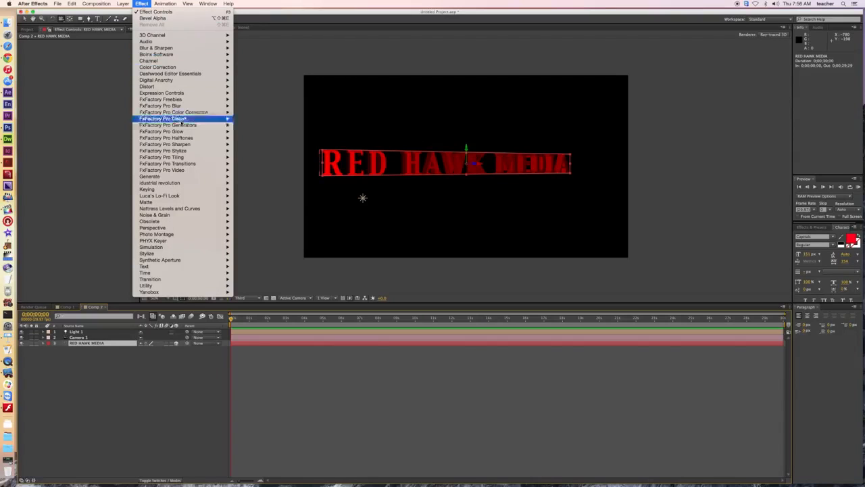
pyautogui.moveTo(171, 230)
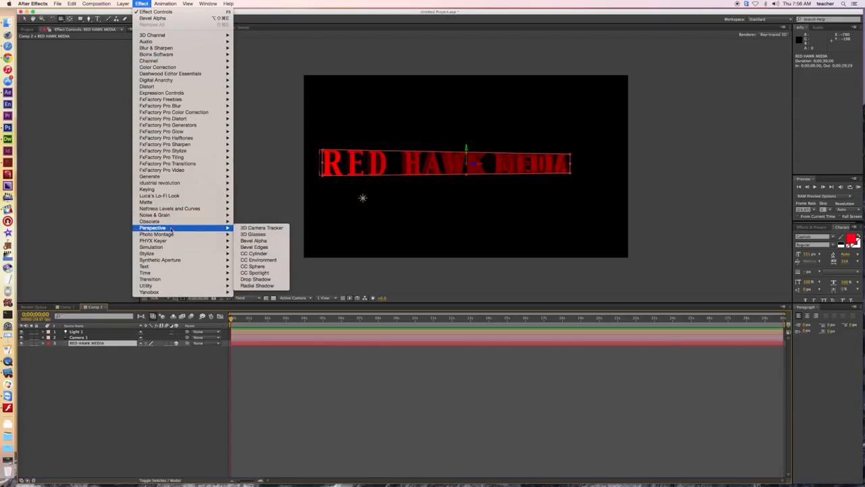
pyautogui.click(257, 249)
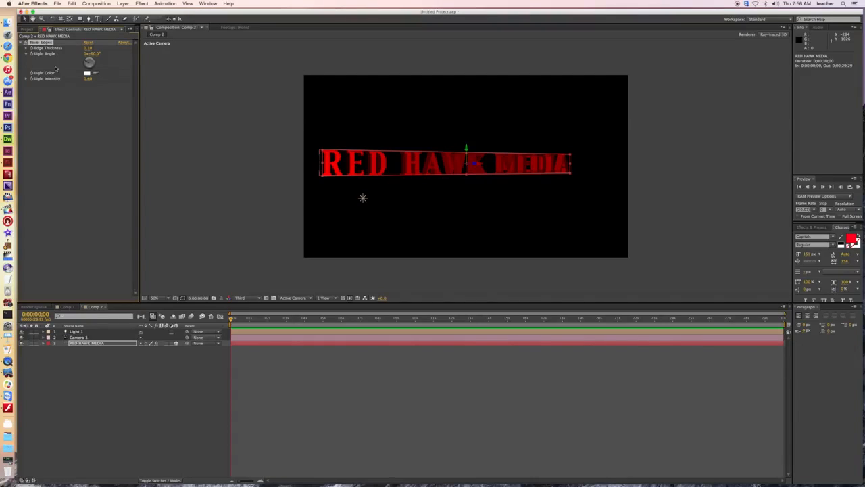
# Step: Set the bevel style in the RED HAWK MEDIA layer's geometry options to Angular
pyautogui.click(43, 343)
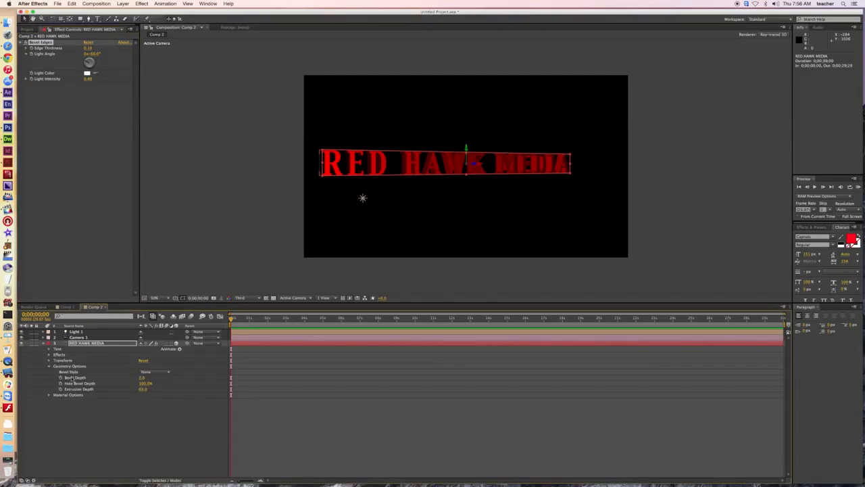
pyautogui.click(168, 375)
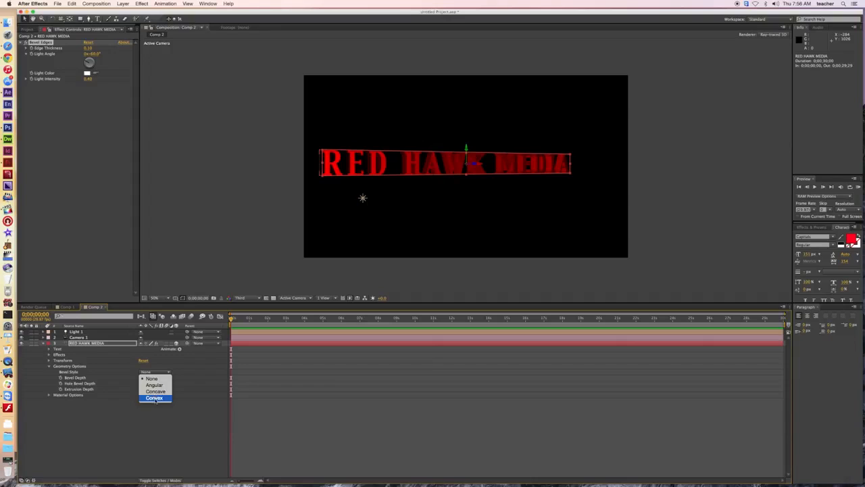
pyautogui.click(155, 386)
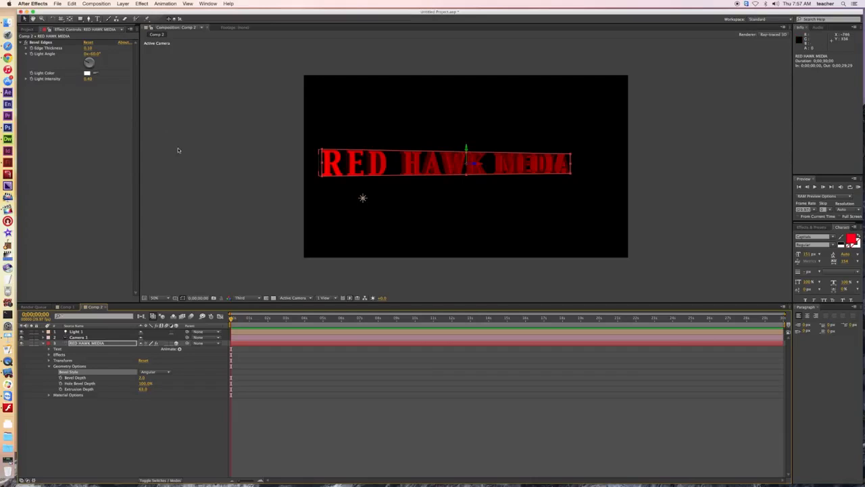
# Step: Set the Bevel Edges light angle to 88° and its light colour to red
pyautogui.moveTo(93, 63); pyautogui.dragTo(96, 65)
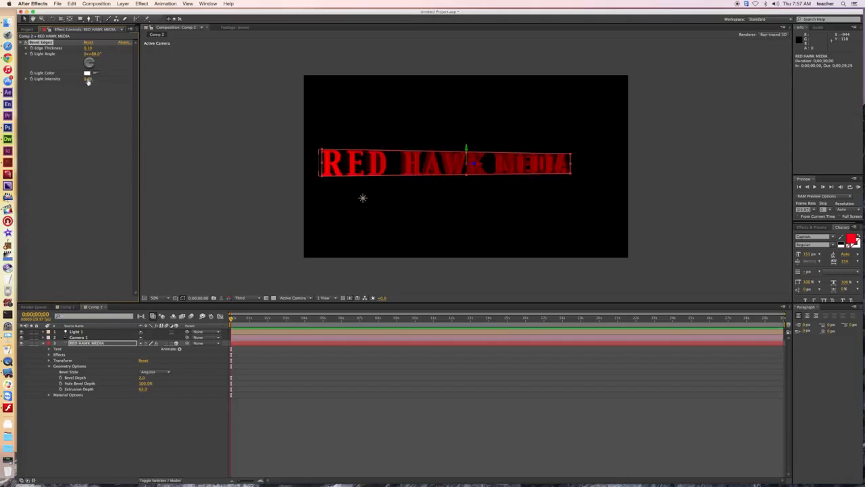
pyautogui.click(87, 73)
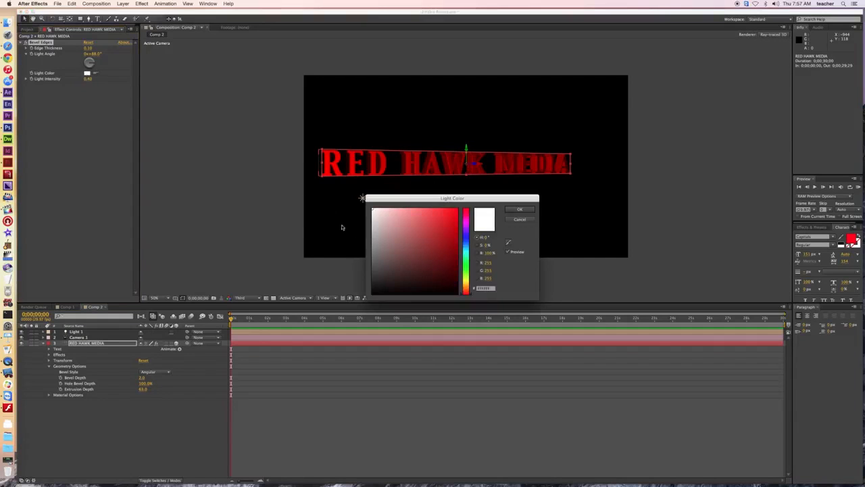
pyautogui.moveTo(401, 217); pyautogui.dragTo(457, 208)
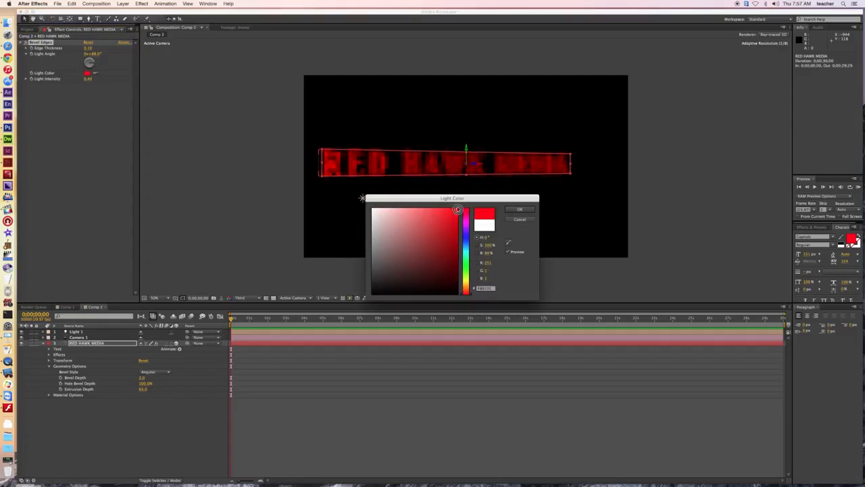
pyautogui.click(527, 210)
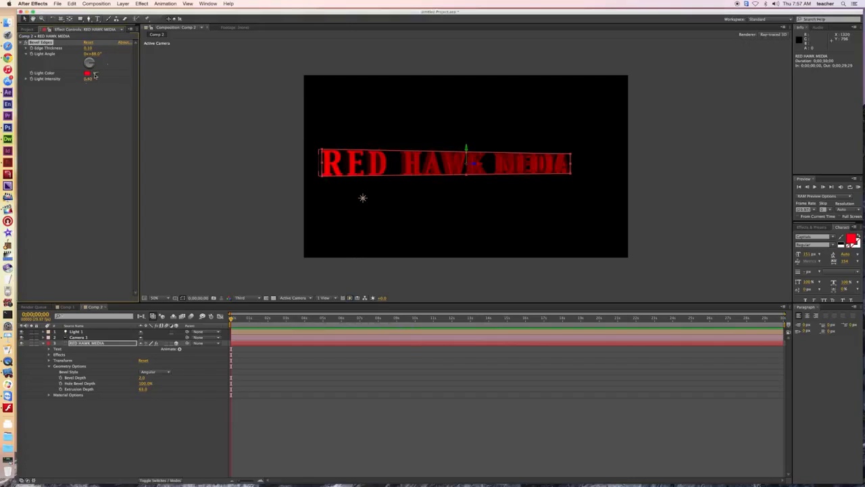
# Step: Set the Bevel Edges edge thickness to 0.12 and collapse the text layer's properties
pyautogui.click(88, 48)
pyautogui.moveTo(89, 50); pyautogui.dragTo(95, 51)
pyautogui.click(46, 344)
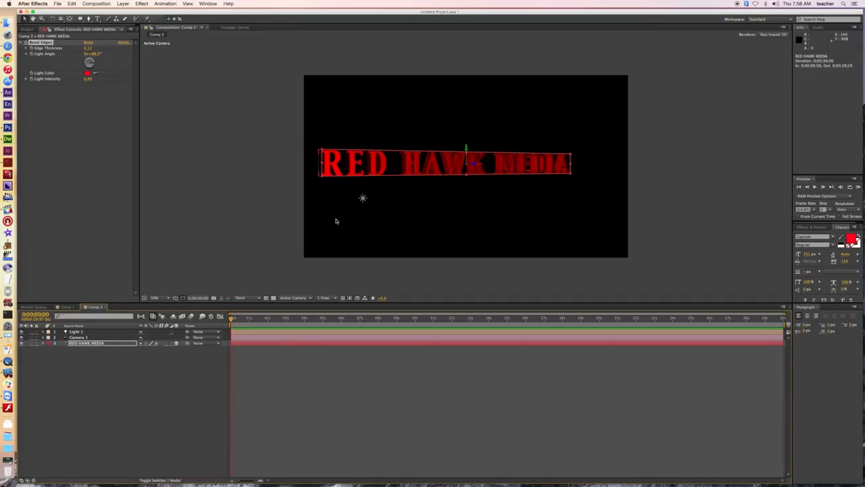
# Step: Raise the RED HAWK MEDIA text about 36 px and rotate it to an orientation of about 282°, 0°, 313.8°
pyautogui.moveTo(467, 152)
pyautogui.mouseDown()
pyautogui.moveTo(466, 123)
pyautogui.moveTo(468, 145)
pyautogui.mouseUp()
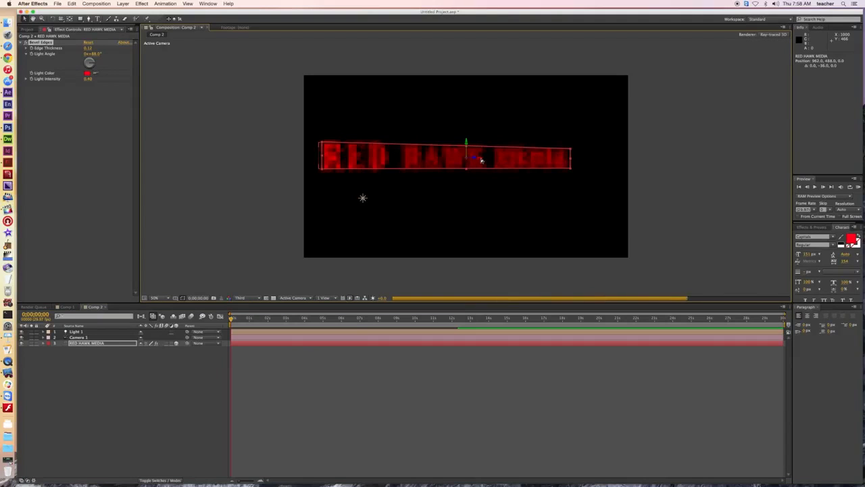
pyautogui.click(53, 19)
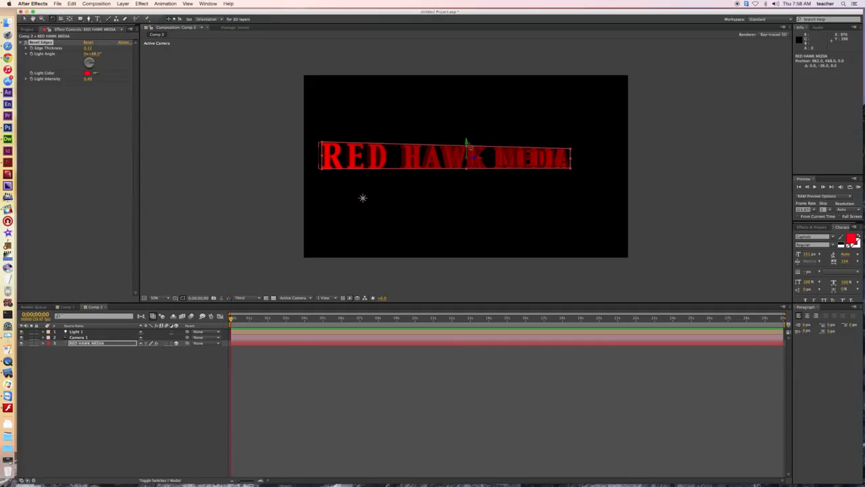
pyautogui.moveTo(478, 158); pyautogui.dragTo(479, 142)
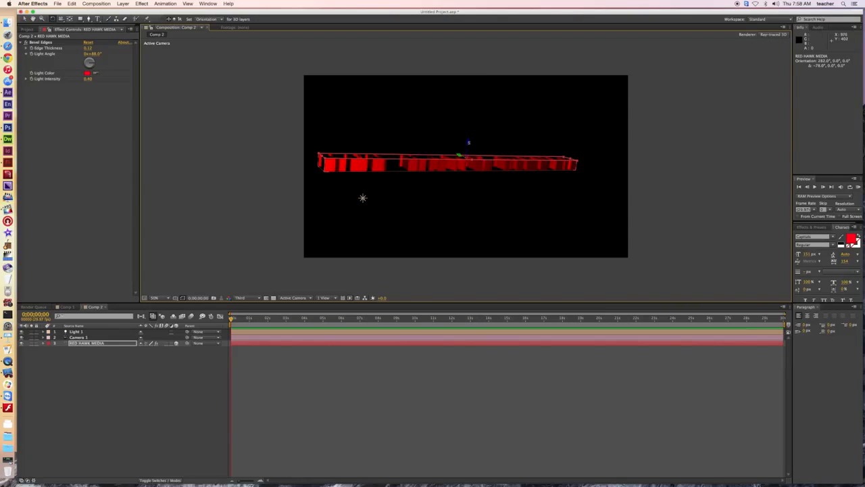
pyautogui.moveTo(467, 166); pyautogui.dragTo(479, 170)
pyautogui.moveTo(477, 165)
pyautogui.mouseDown()
pyautogui.moveTo(473, 142)
pyautogui.moveTo(479, 159)
pyautogui.mouseUp()
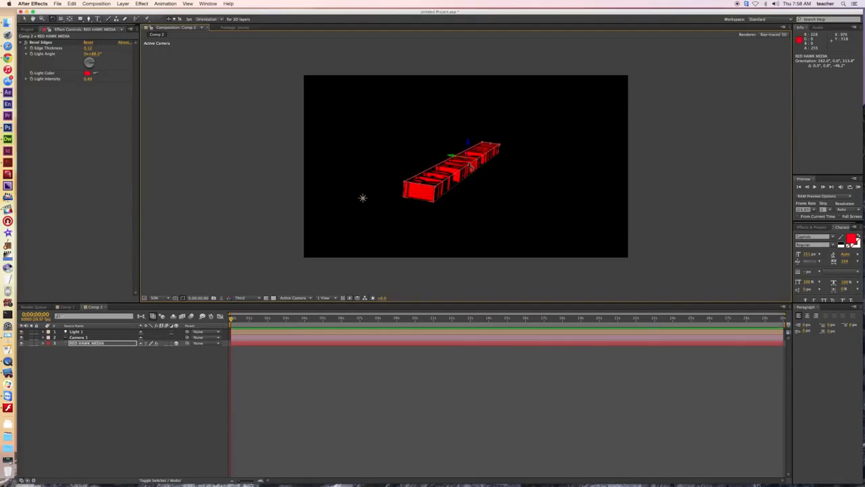
# Step: Move the rotated text down to about Y 690 and Z 41
pyautogui.click(24, 19)
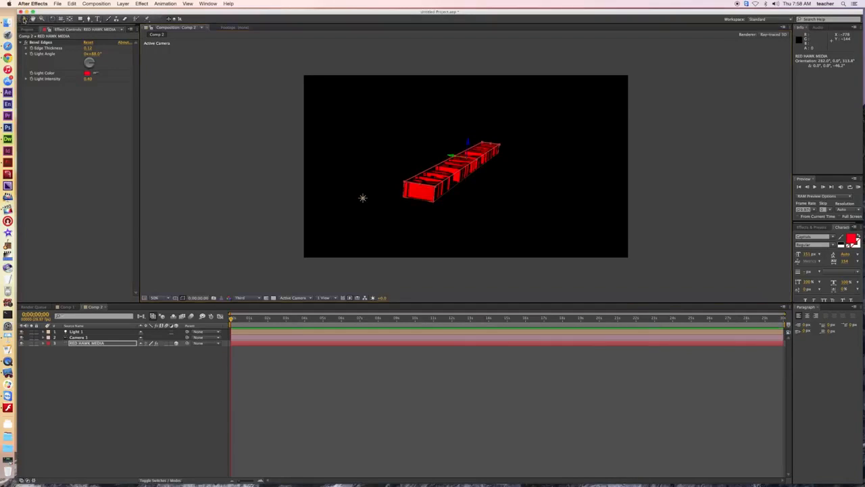
pyautogui.click(469, 144)
pyautogui.moveTo(469, 144); pyautogui.dragTo(467, 180)
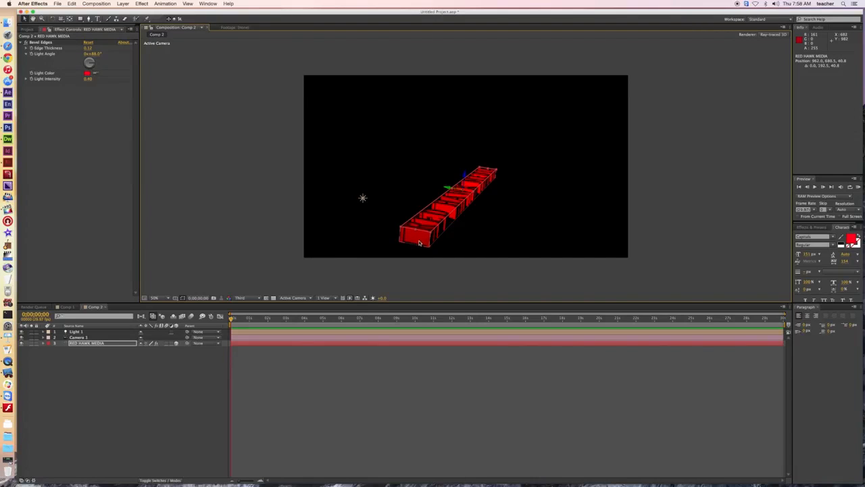
# Step: Create a new 1920 × 1080 px solid in a pale grey-red colour, keeping the default name Pale Gray-Red Solid 1
pyautogui.click(123, 4)
pyautogui.moveTo(135, 12)
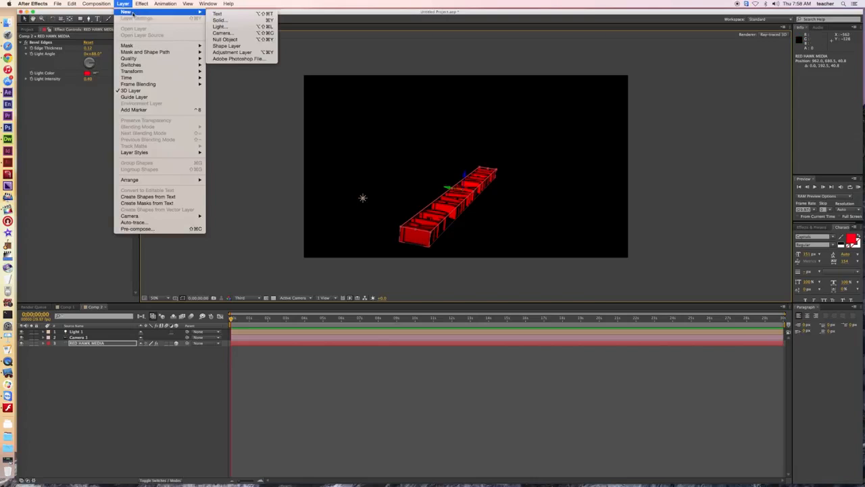
pyautogui.click(237, 21)
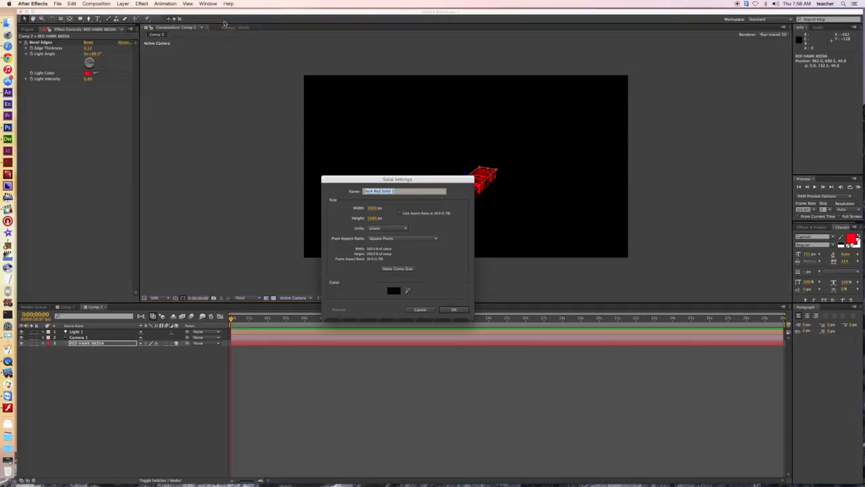
pyautogui.click(390, 290)
pyautogui.click(374, 255)
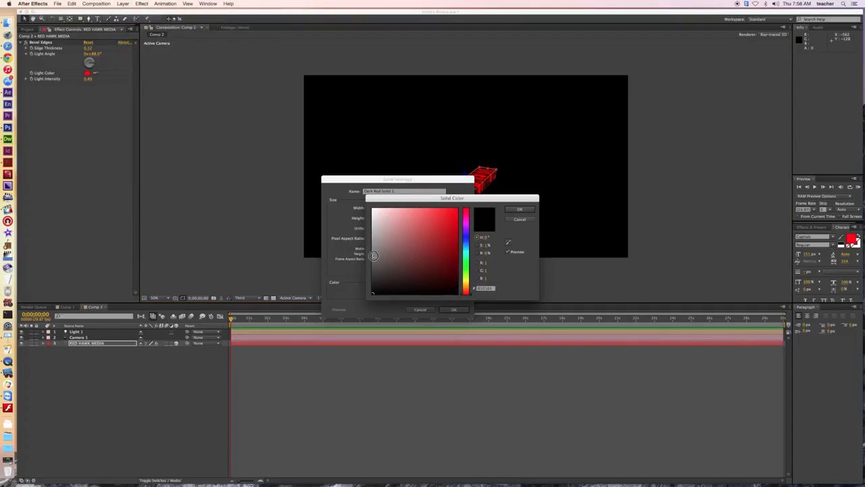
pyautogui.click(518, 210)
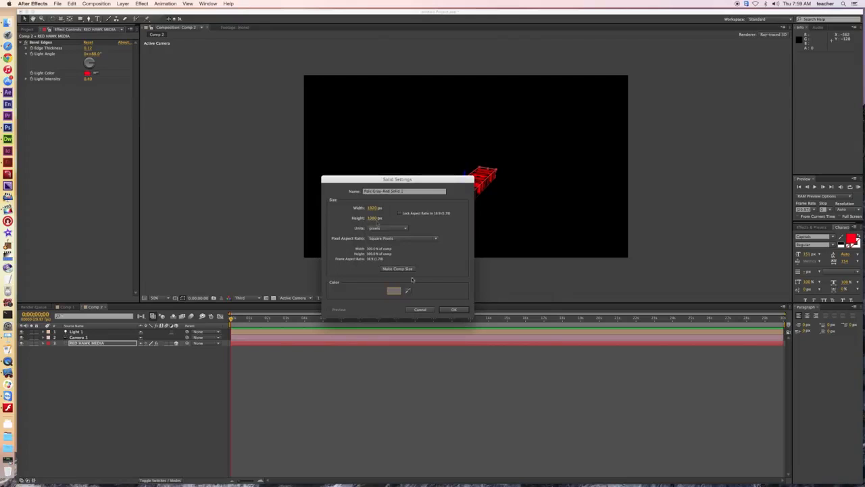
pyautogui.click(454, 310)
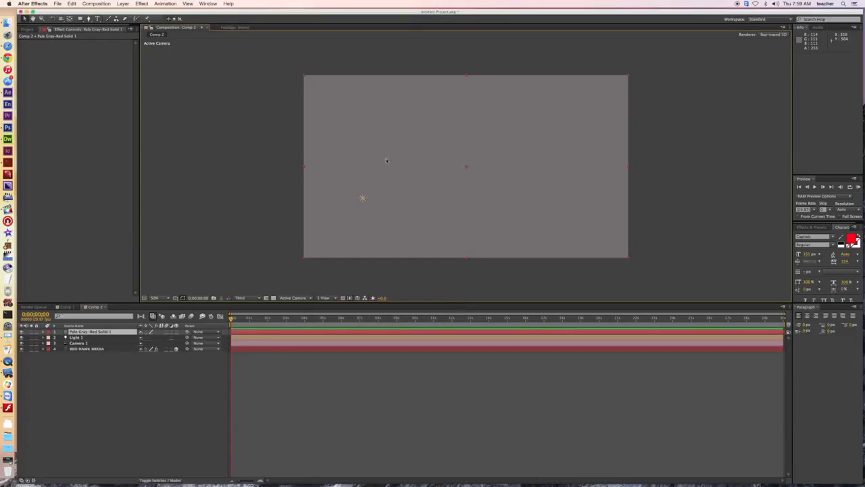
pyautogui.click(53, 19)
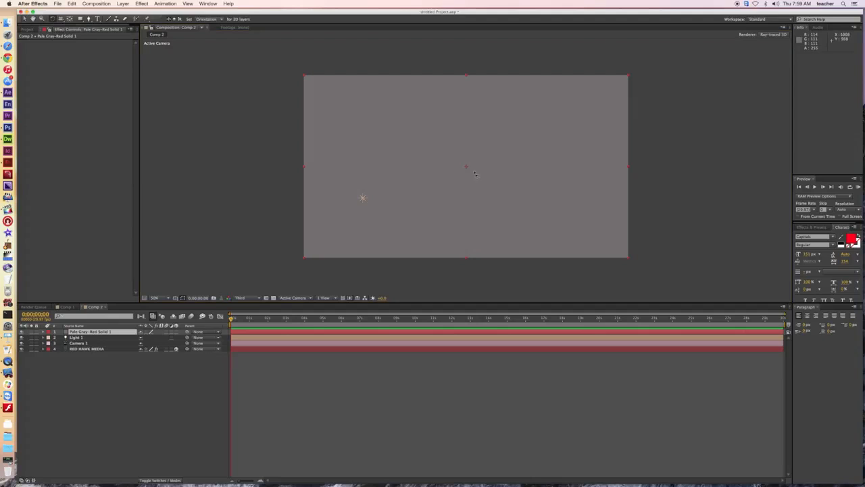
pyautogui.moveTo(476, 173); pyautogui.dragTo(476, 166)
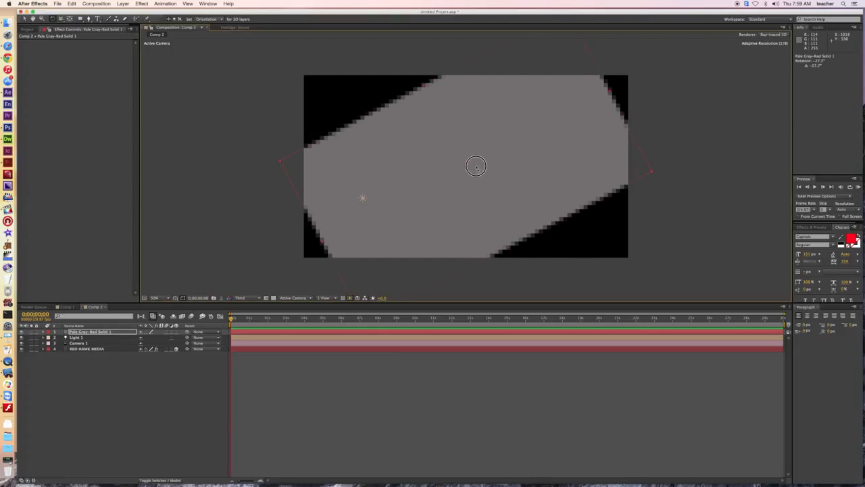
pyautogui.press('super+z')
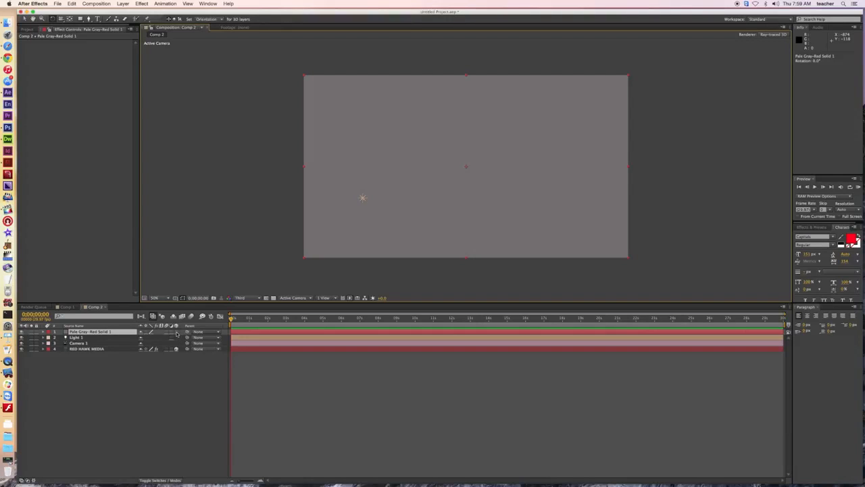
# Step: Make the Pale Gray-Red Solid 1 layer 3D and move it below the RED HAWK MEDIA layer
pyautogui.click(177, 333)
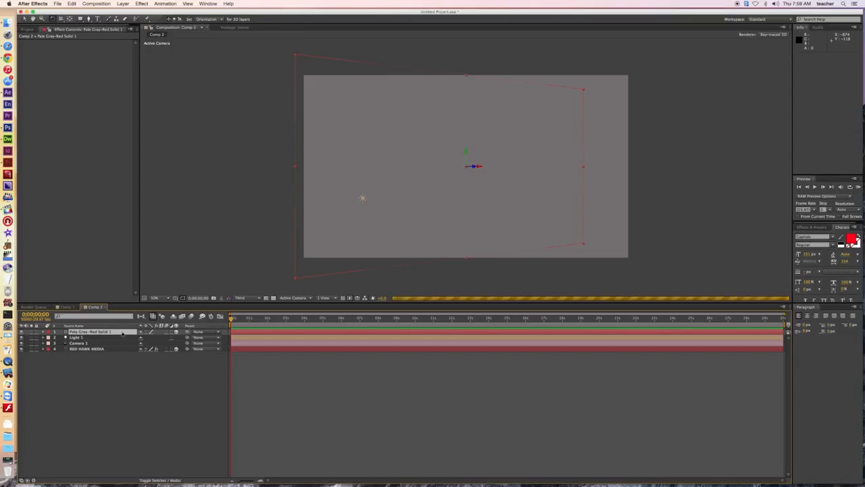
pyautogui.moveTo(122, 332); pyautogui.dragTo(122, 356)
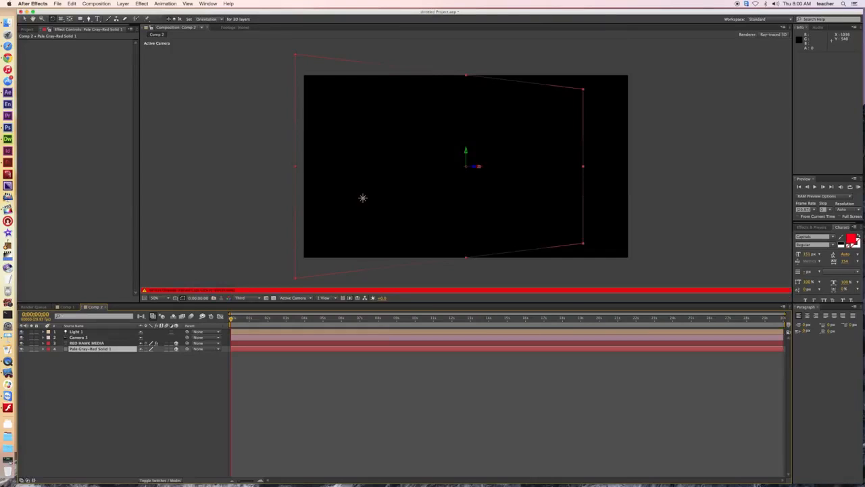
# Step: Rotate the solid to an orientation of about 285.5°, 0°, 202° and lower it as a floor to about 1004, 938, 111
pyautogui.moveTo(478, 167); pyautogui.dragTo(464, 152)
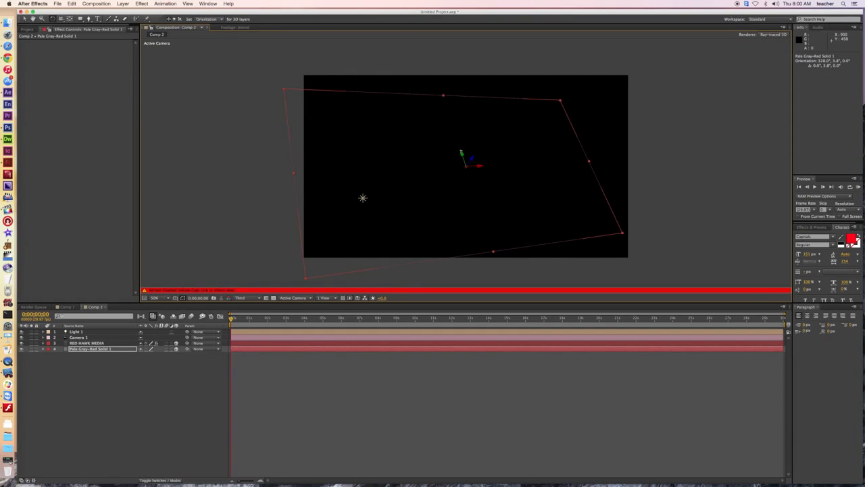
pyautogui.moveTo(461, 153); pyautogui.dragTo(498, 136)
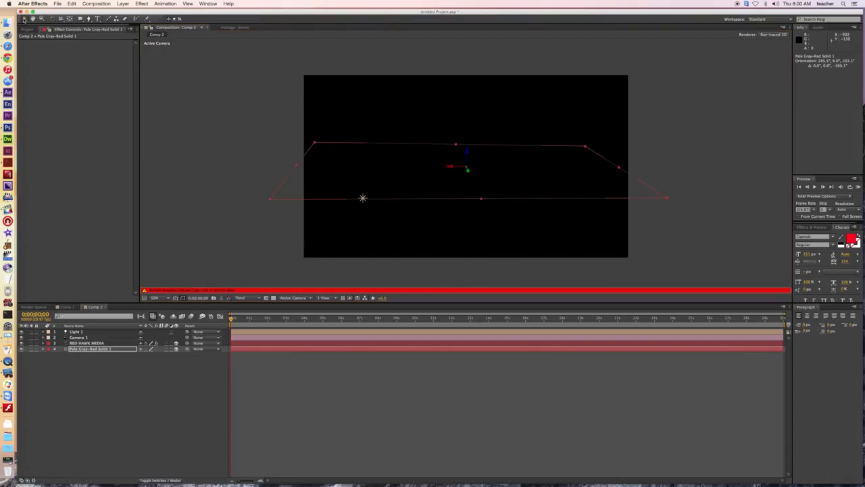
pyautogui.moveTo(467, 154); pyautogui.dragTo(475, 224)
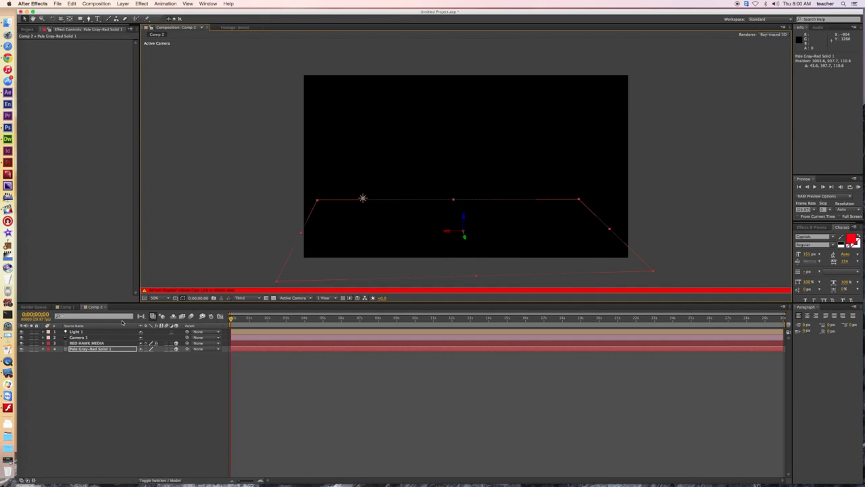
# Step: Scale the floor solid to 164% and move it beneath the text to a position of about 1151, 757, -11
pyautogui.press('s')
pyautogui.moveTo(151, 359); pyautogui.dragTo(174, 358)
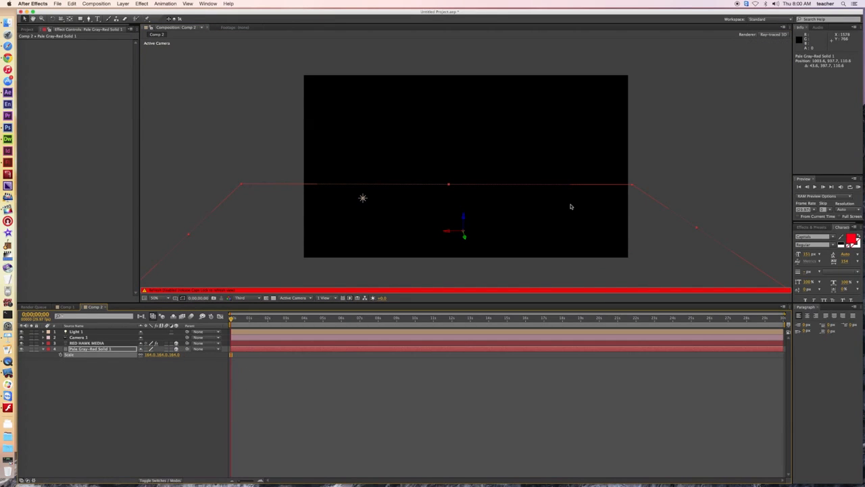
pyautogui.moveTo(448, 231); pyautogui.dragTo(480, 234)
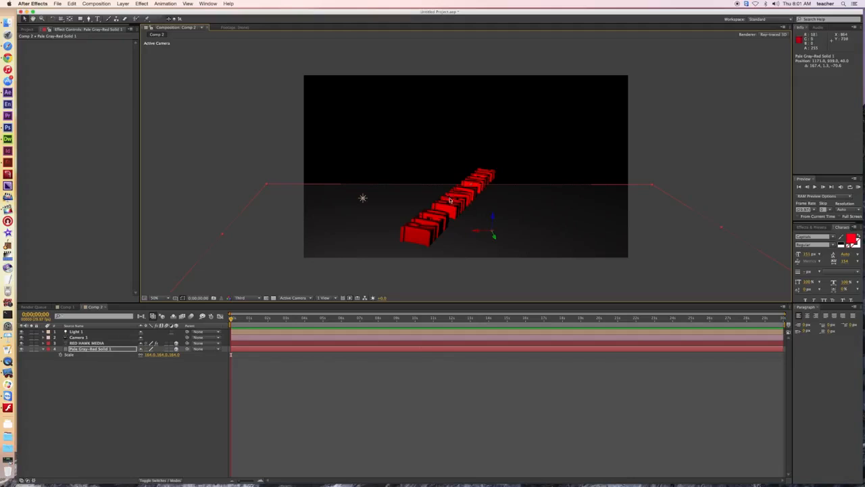
pyautogui.moveTo(494, 219); pyautogui.dragTo(504, 187)
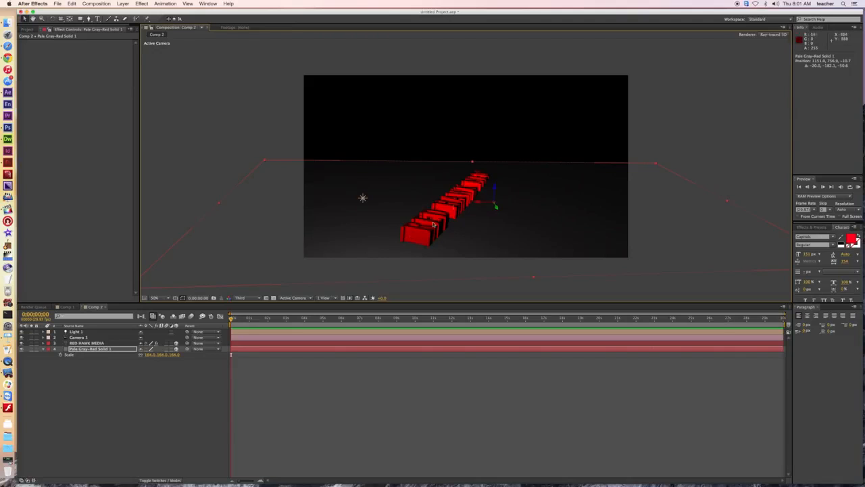
# Step: Rotate the RED HAWK MEDIA text to about 293°, 355°, 338° and raise it to a position of about 964, 656, 30
pyautogui.click(86, 343)
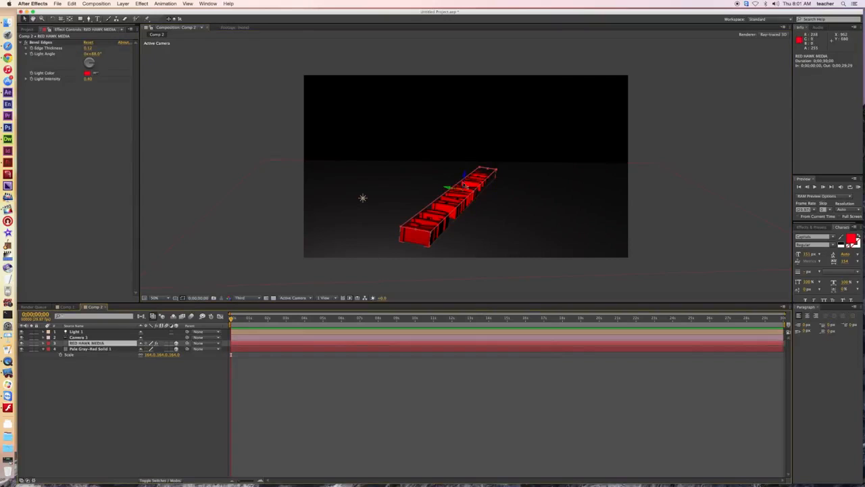
pyautogui.press('w')
pyautogui.moveTo(464, 182)
pyautogui.mouseDown()
pyautogui.moveTo(460, 176)
pyautogui.moveTo(463, 190)
pyautogui.mouseUp()
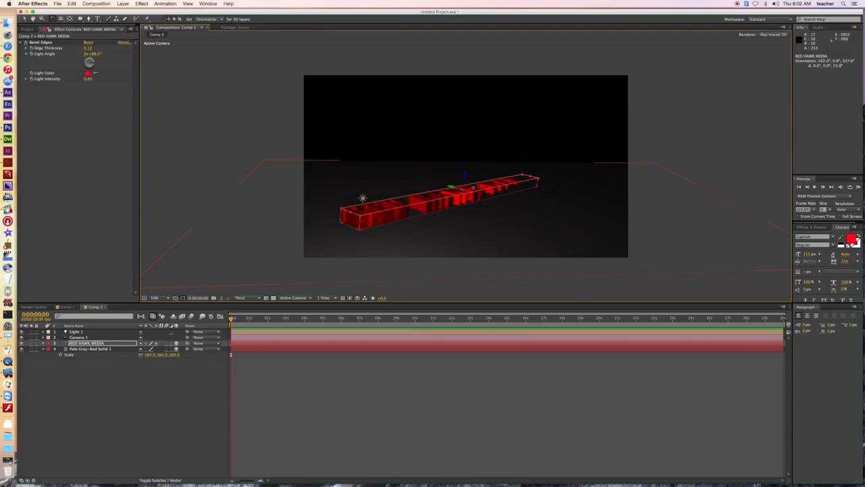
pyautogui.moveTo(470, 187); pyautogui.dragTo(468, 180)
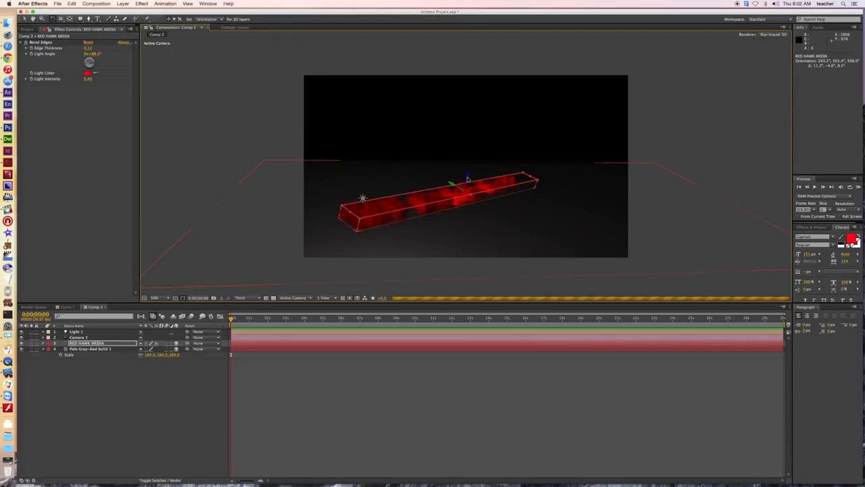
pyautogui.click(25, 19)
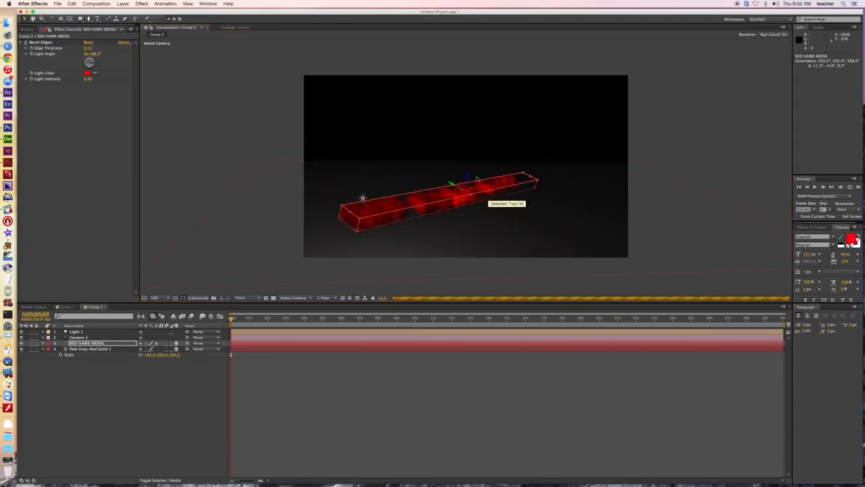
pyautogui.moveTo(465, 176)
pyautogui.mouseDown()
pyautogui.moveTo(455, 199)
pyautogui.moveTo(466, 169)
pyautogui.moveTo(464, 177)
pyautogui.mouseUp()
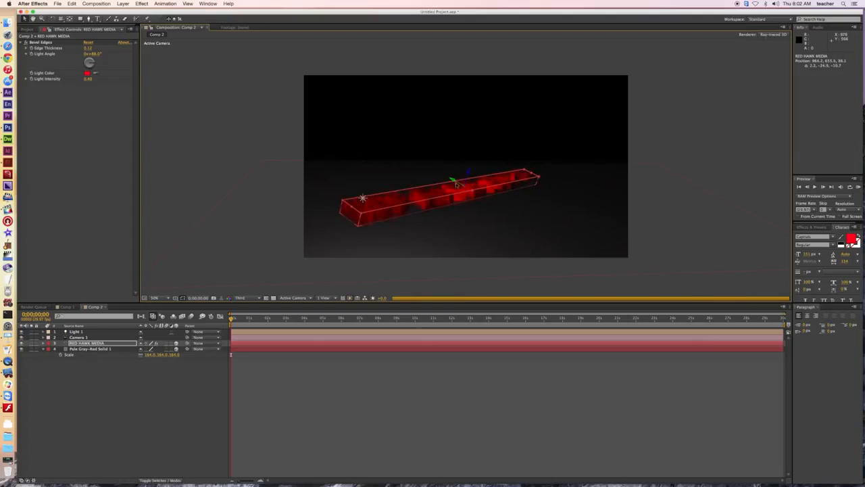